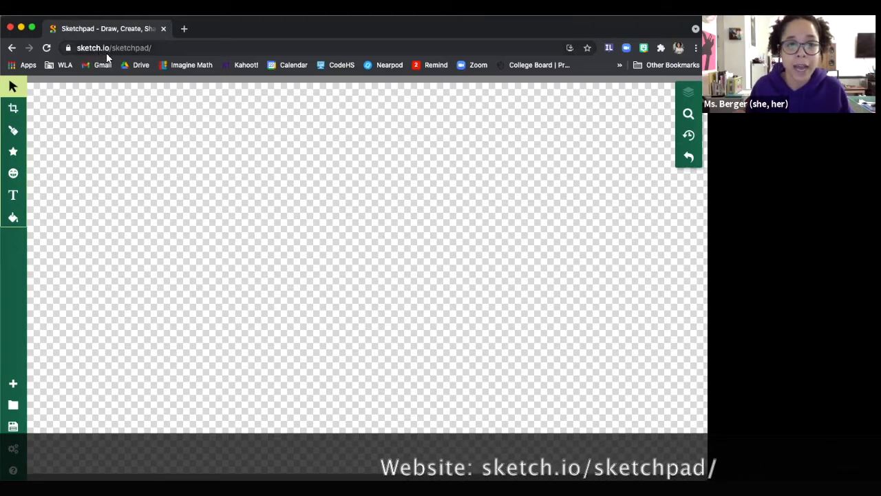
pyautogui.click(158, 47)
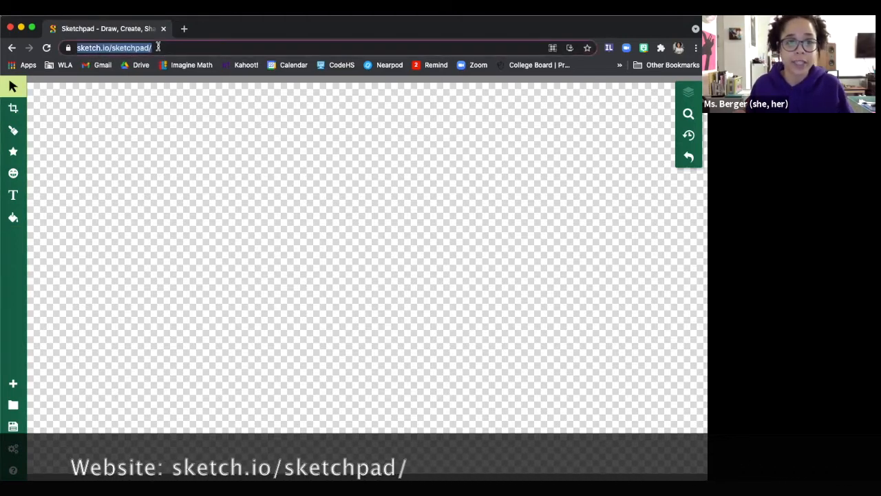
pyautogui.click(158, 47)
pyautogui.click(159, 146)
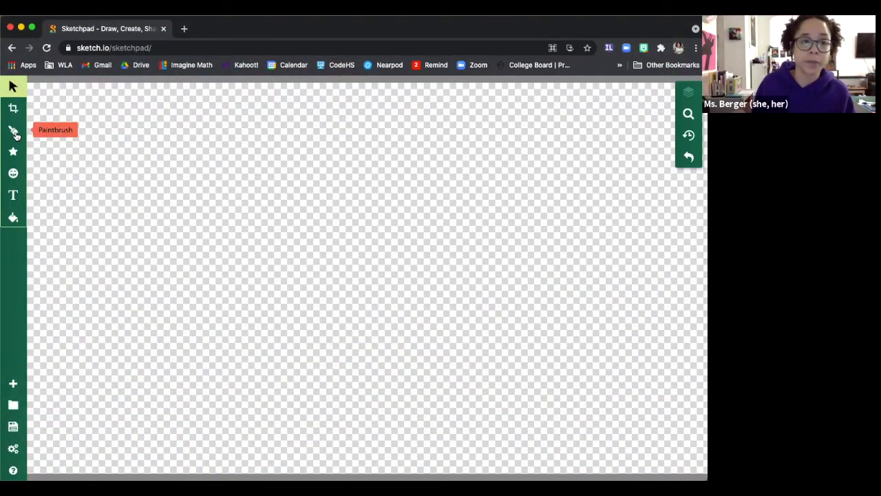
# Draw a closed, wavy furry outline left of the canvas centre with the Fur brush
pyautogui.click(14, 131)
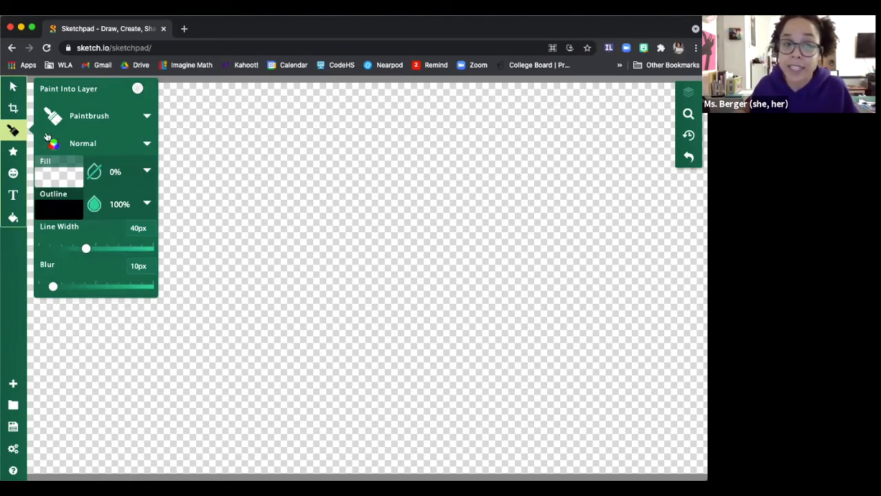
pyautogui.click(145, 116)
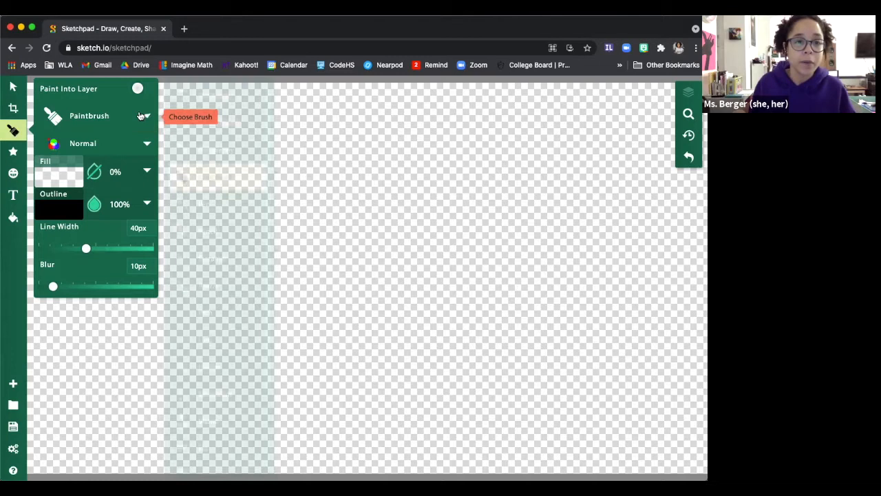
pyautogui.scroll(-2, 211, 199)
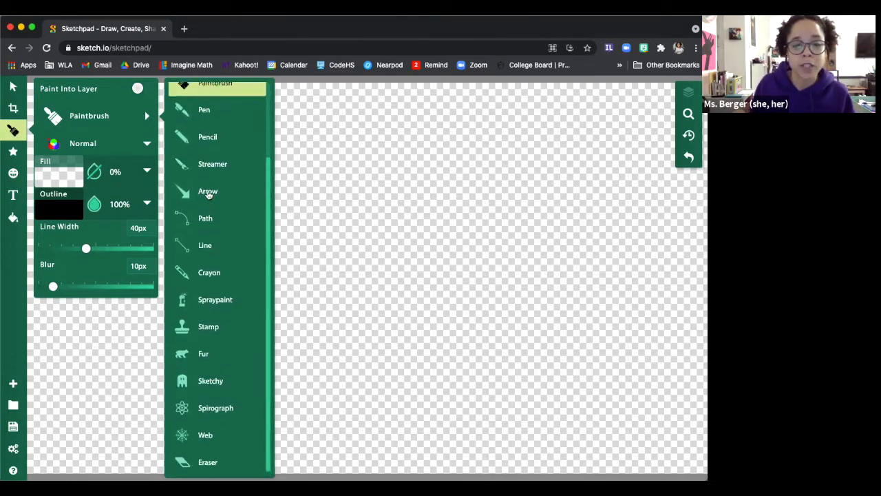
pyautogui.scroll(2, 208, 195)
pyautogui.scroll(-2, 239, 285)
pyautogui.scroll(2, 239, 285)
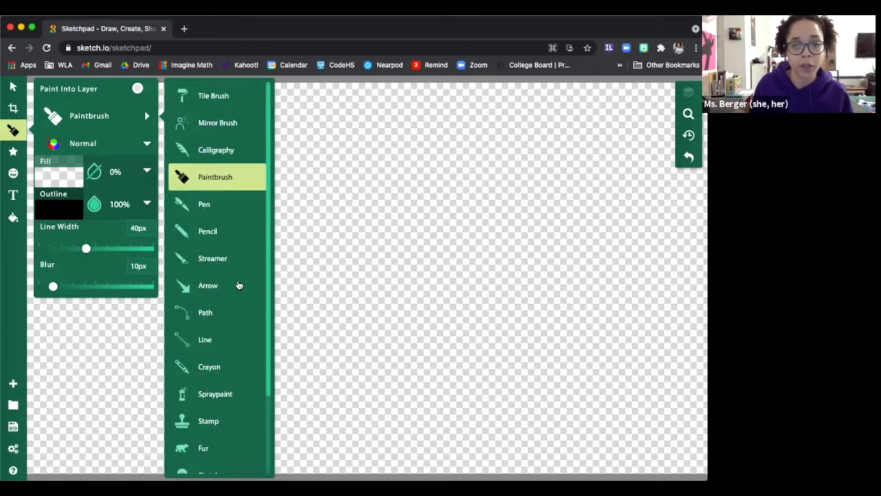
pyautogui.scroll(-2, 216, 259)
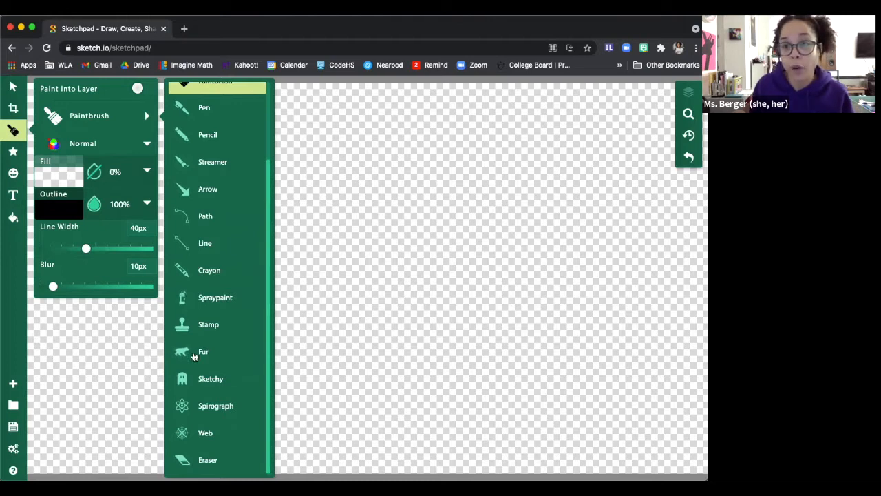
pyautogui.click(195, 355)
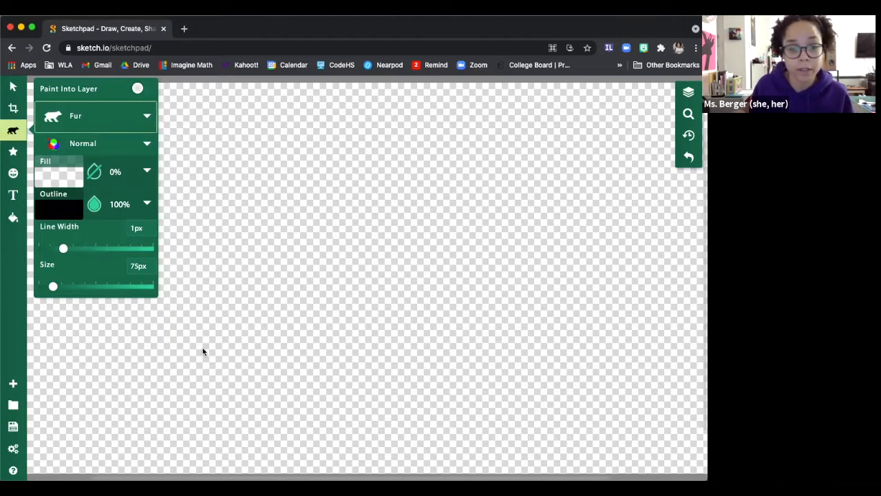
pyautogui.moveTo(317, 203); pyautogui.dragTo(303, 199)
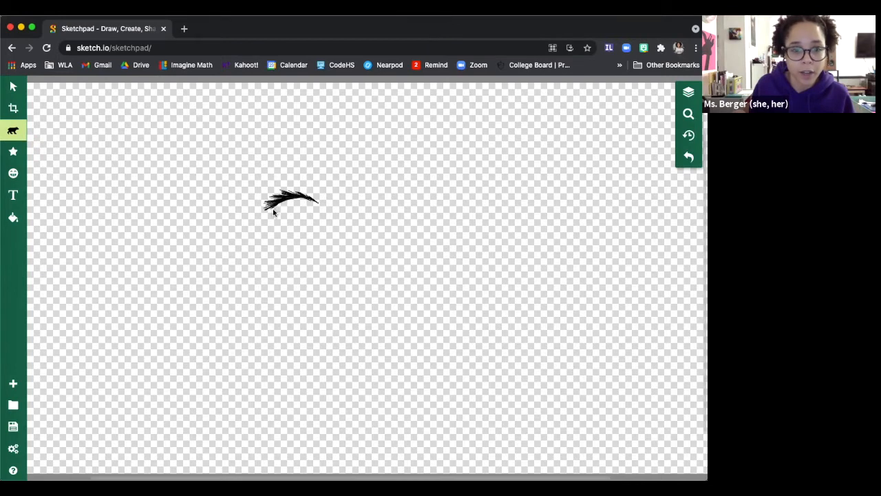
pyautogui.moveTo(261, 278); pyautogui.dragTo(224, 313)
pyautogui.moveTo(300, 384)
pyautogui.mouseDown()
pyautogui.moveTo(289, 310)
pyautogui.moveTo(326, 294)
pyautogui.moveTo(331, 279)
pyautogui.moveTo(317, 204)
pyautogui.mouseUp()
# Draw a tall, closed wavy outline to the right of the furry shape with the Streamer brush
pyautogui.click(146, 115)
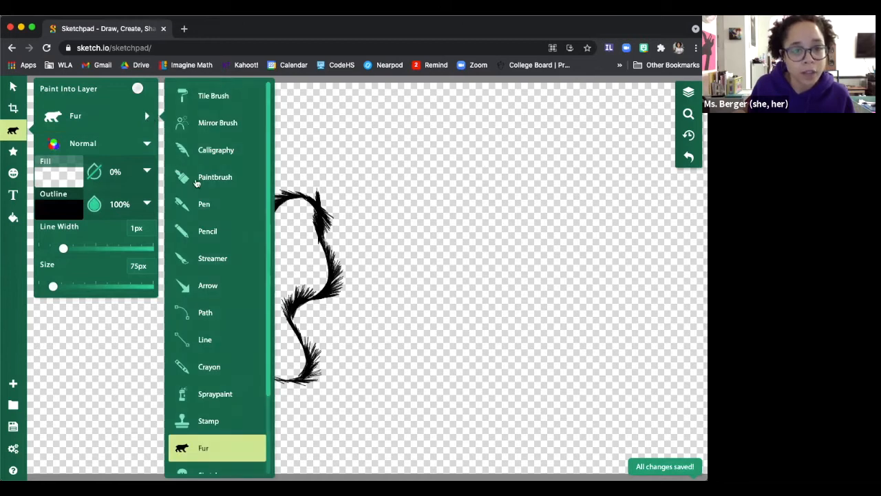
pyautogui.click(204, 260)
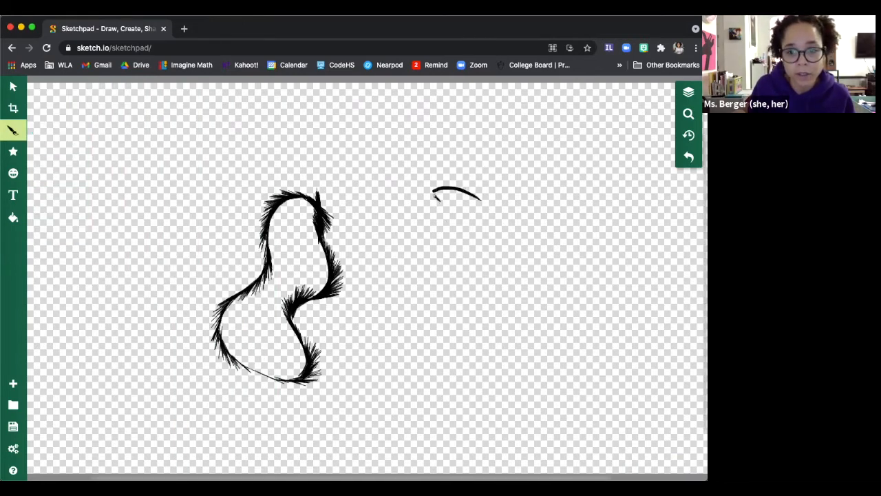
pyautogui.moveTo(428, 262)
pyautogui.mouseDown()
pyautogui.moveTo(394, 286)
pyautogui.moveTo(391, 309)
pyautogui.moveTo(401, 385)
pyautogui.moveTo(424, 401)
pyautogui.moveTo(440, 394)
pyautogui.moveTo(446, 368)
pyautogui.moveTo(435, 319)
pyautogui.moveTo(473, 279)
pyautogui.moveTo(474, 225)
pyautogui.mouseUp()
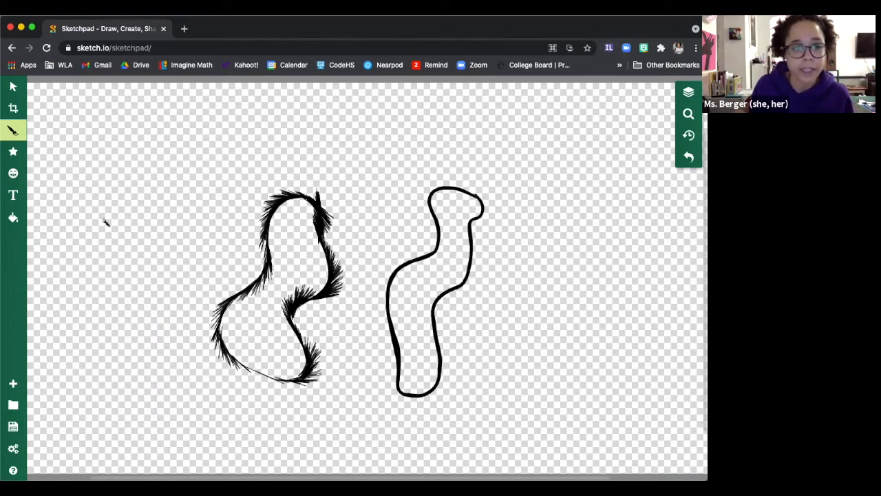
# Draw a smaller closed wavy outline above and between the two existing shapes with the Pen brush
pyautogui.click(12, 108)
pyautogui.click(13, 128)
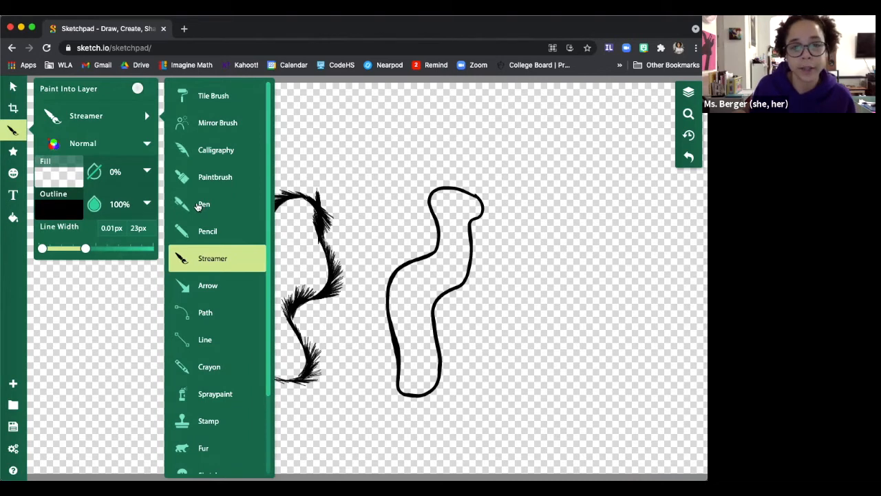
pyautogui.click(204, 205)
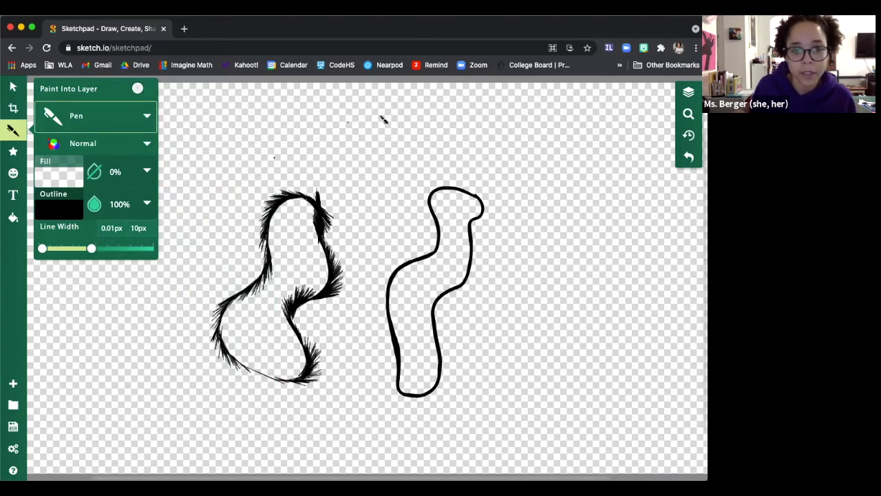
pyautogui.moveTo(383, 112); pyautogui.dragTo(371, 113)
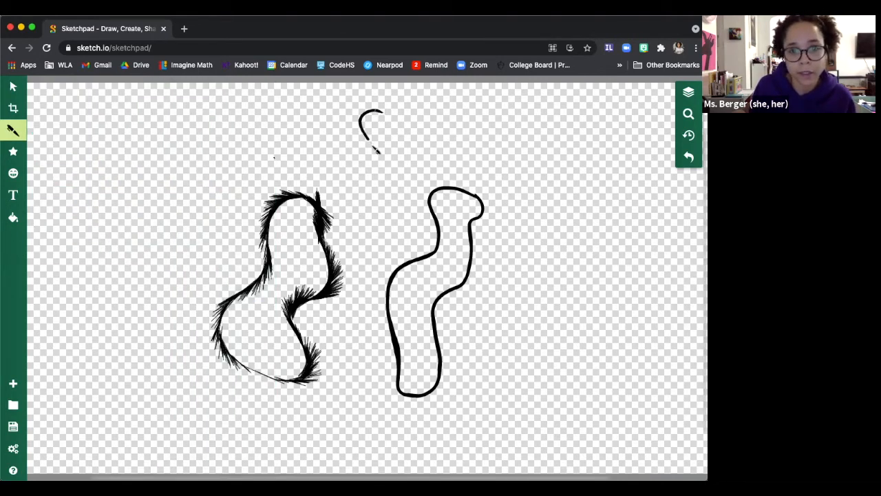
pyautogui.moveTo(360, 192); pyautogui.dragTo(360, 232)
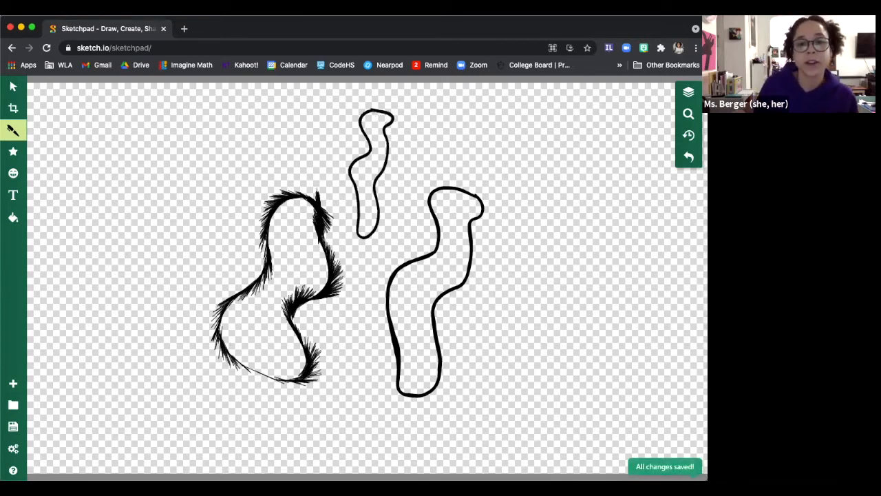
# Draw a thick arrow above the furry shape with the Arrow brush, pointing at the small pen outline
pyautogui.click(12, 130)
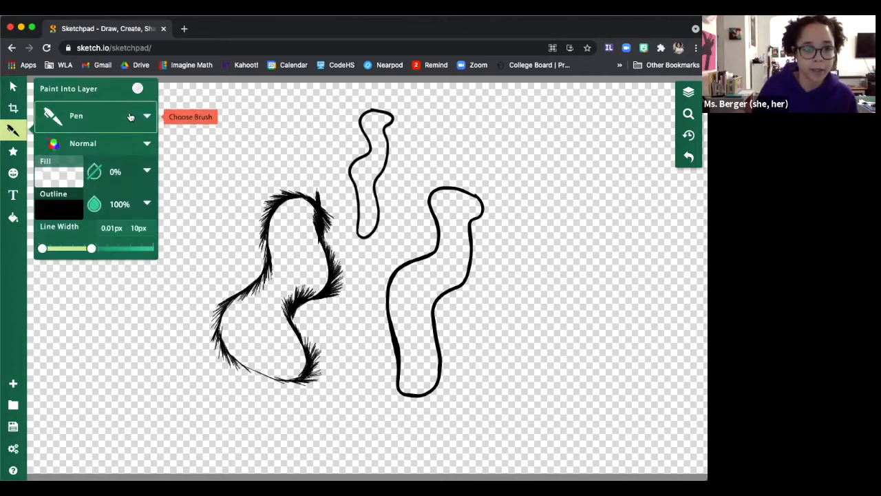
pyautogui.click(146, 116)
pyautogui.scroll(-3, 209, 269)
pyautogui.scroll(3, 209, 268)
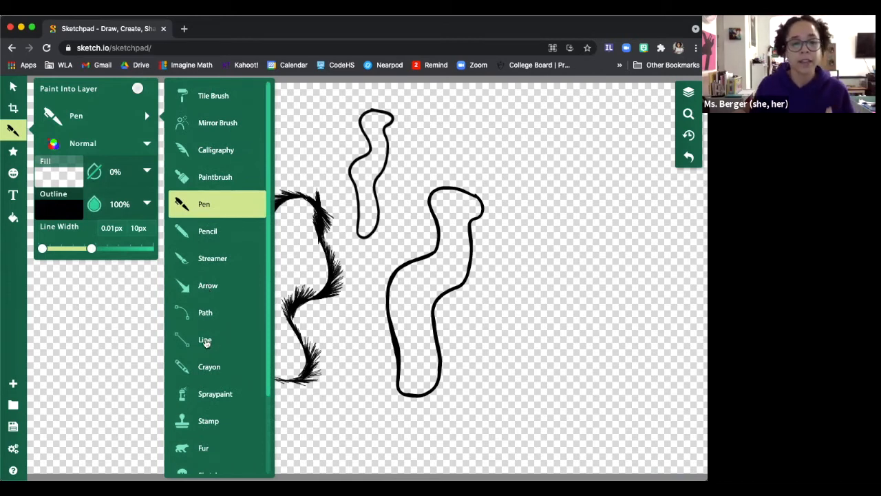
pyautogui.click(208, 285)
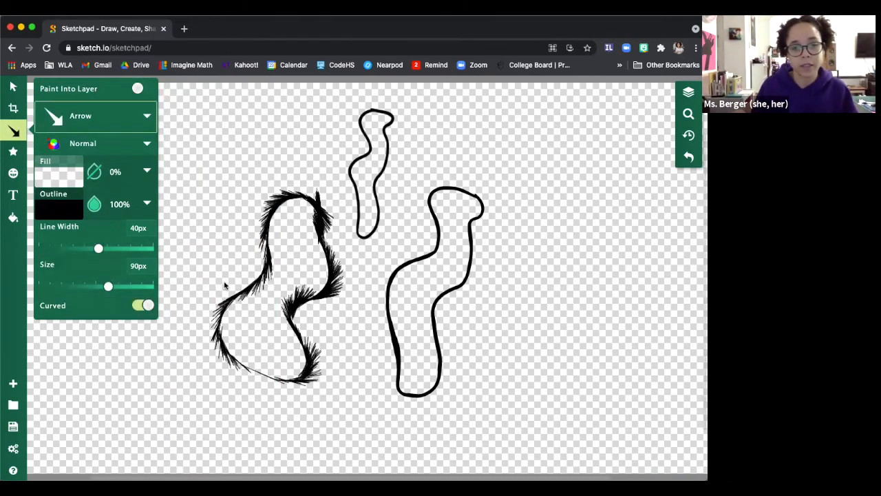
pyautogui.moveTo(181, 173)
pyautogui.mouseDown()
pyautogui.moveTo(301, 138)
pyautogui.moveTo(337, 138)
pyautogui.mouseUp()
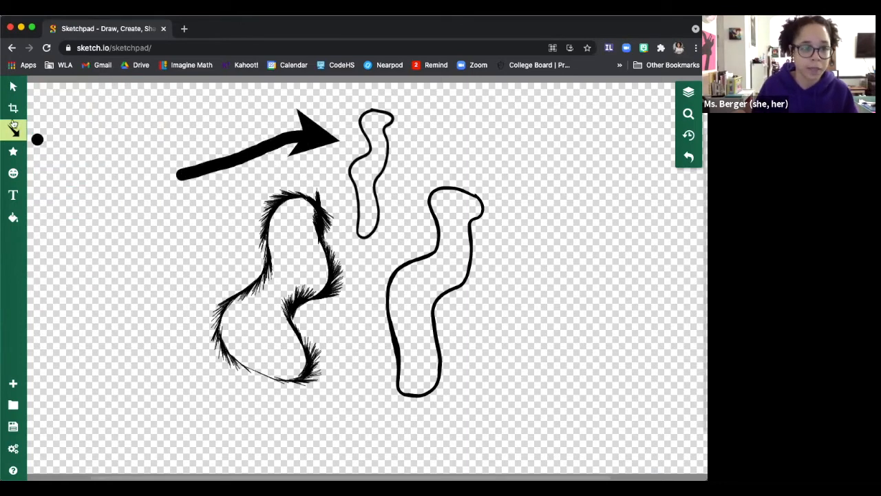
# Draw a thin, slanted straight line to the left of the furry shape with the Line brush and apply it
pyautogui.click(12, 127)
pyautogui.click(136, 116)
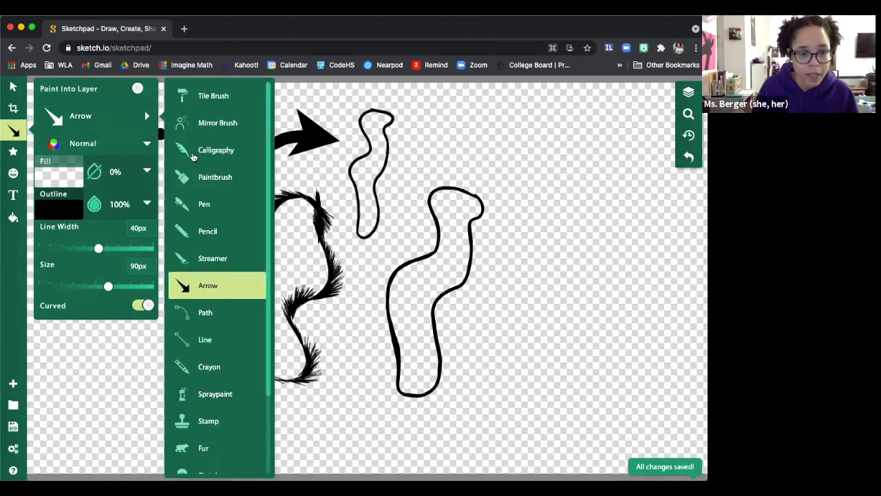
pyautogui.click(196, 339)
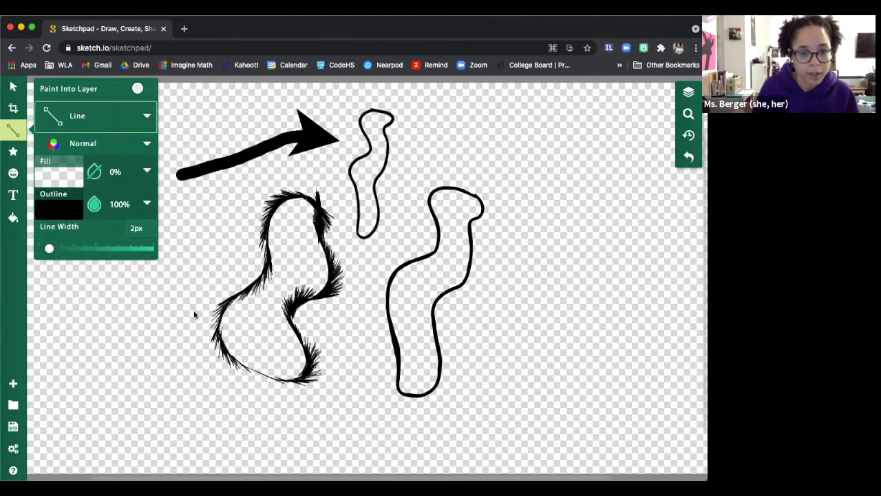
pyautogui.moveTo(203, 209); pyautogui.dragTo(189, 262)
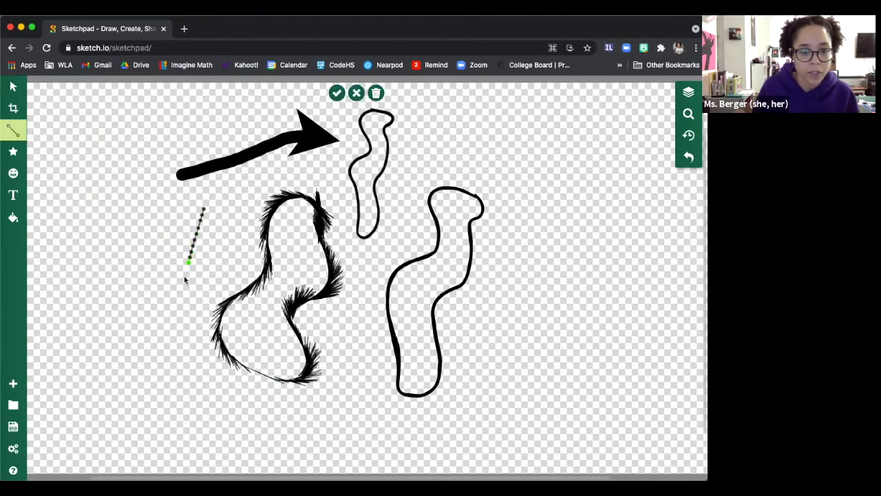
pyautogui.moveTo(176, 313); pyautogui.dragTo(339, 95)
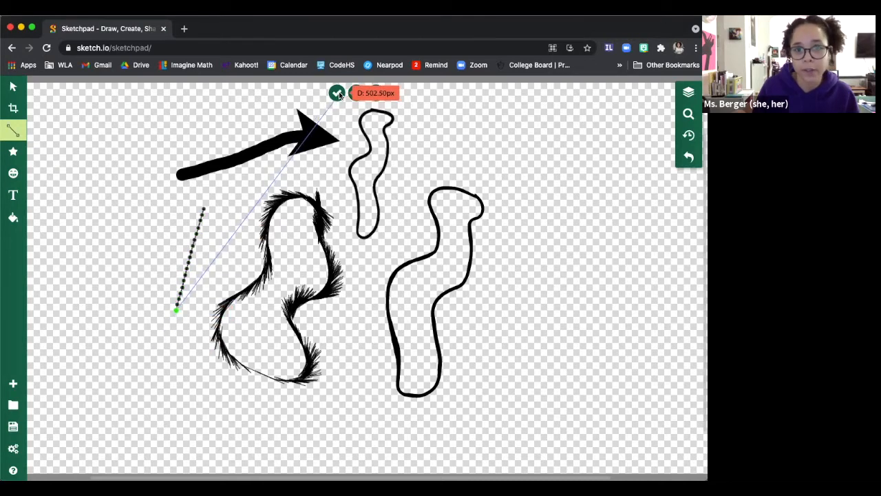
pyautogui.click(338, 94)
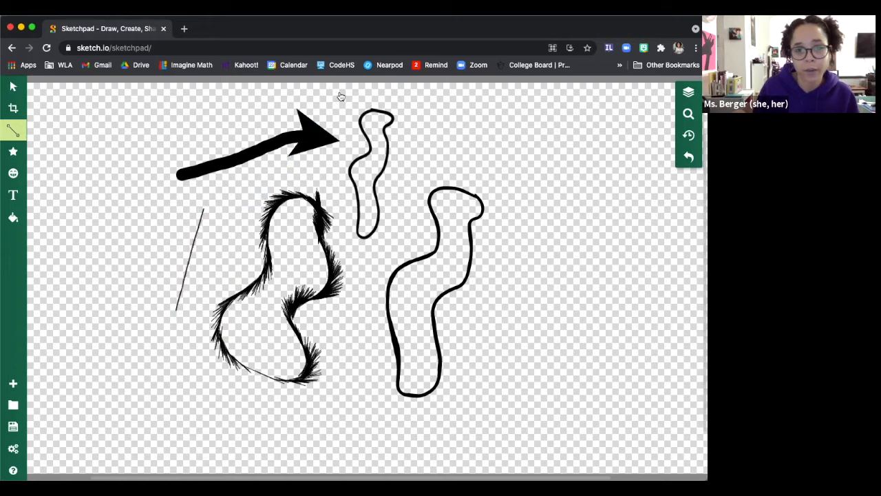
# With the Spirograph brush, stamp one pattern below the furry shape and paint a thick curved stroke along the canvas's left side
pyautogui.click(13, 130)
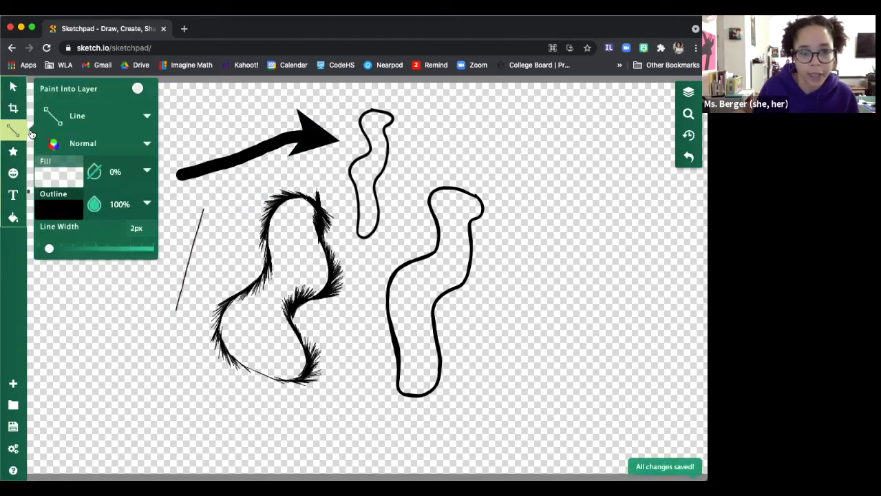
pyautogui.click(132, 128)
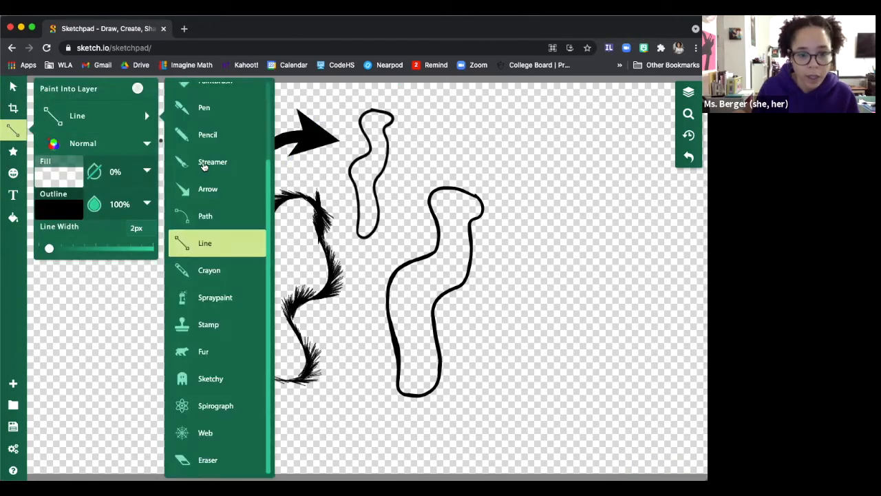
pyautogui.click(215, 407)
pyautogui.click(220, 404)
pyautogui.moveTo(135, 389)
pyautogui.mouseDown()
pyautogui.moveTo(118, 378)
pyautogui.moveTo(85, 199)
pyautogui.moveTo(126, 179)
pyautogui.moveTo(61, 165)
pyautogui.moveTo(87, 185)
pyautogui.moveTo(66, 175)
pyautogui.mouseUp()
# Set the Spirograph brush size to 29 px and stamp a cluster of small patterns on the right side of the canvas
pyautogui.click(13, 130)
pyautogui.moveTo(78, 289)
pyautogui.mouseDown()
pyautogui.moveTo(43, 289)
pyautogui.moveTo(54, 288)
pyautogui.mouseUp()
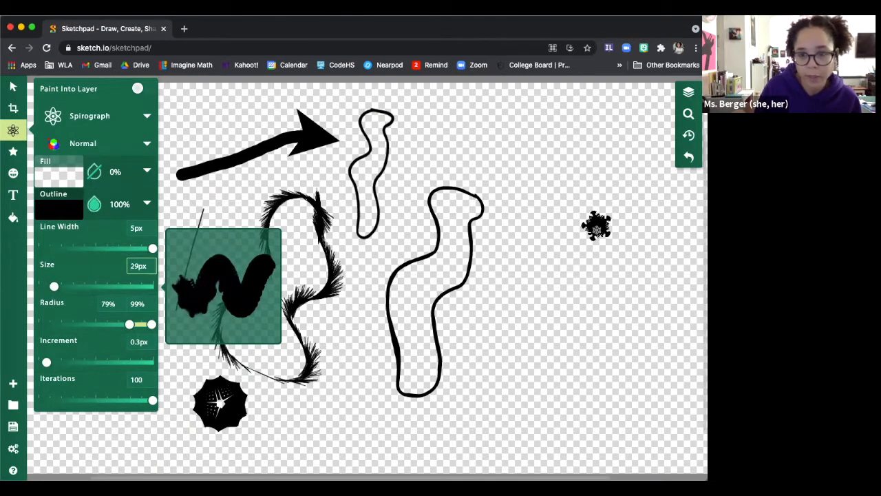
pyautogui.click(594, 226)
pyautogui.click(555, 263)
pyautogui.click(577, 339)
pyautogui.click(587, 293)
pyautogui.click(615, 265)
pyautogui.click(619, 217)
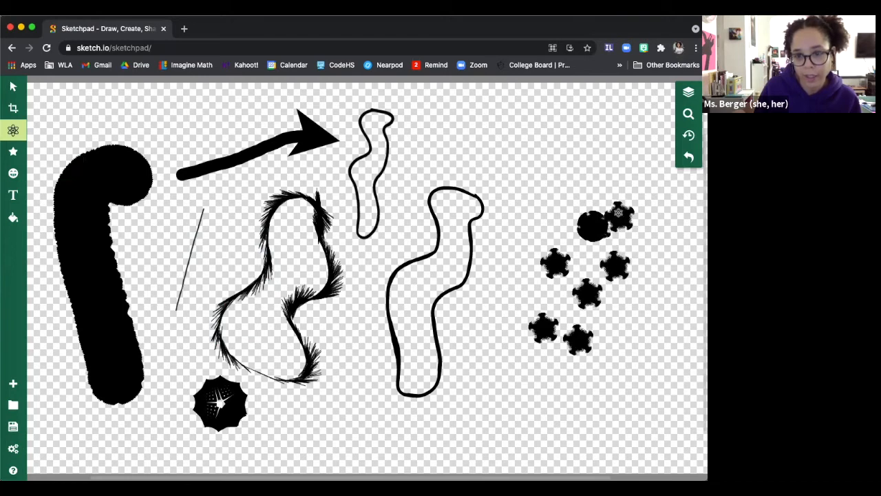
# Stamp two more spirographs above the cluster and paint a large closed Spirograph loop overlapping the Streamer outline
pyautogui.click(564, 170)
pyautogui.click(543, 193)
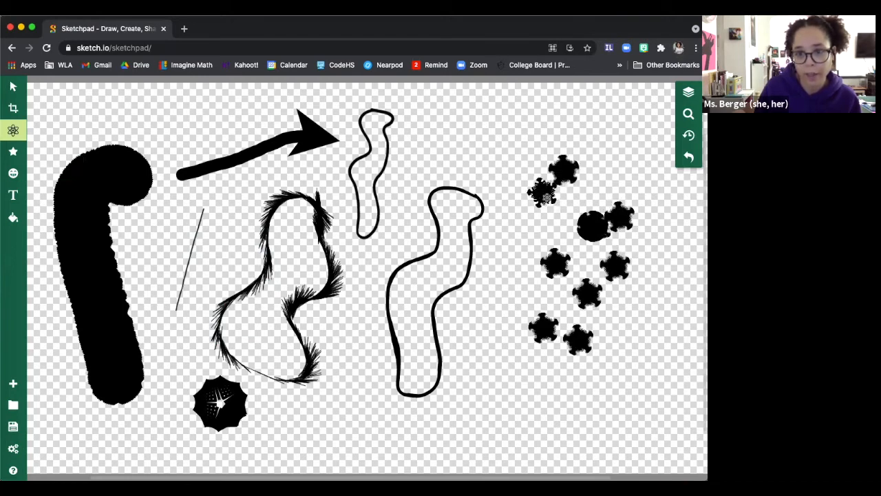
pyautogui.moveTo(555, 180)
pyautogui.mouseDown()
pyautogui.moveTo(515, 279)
pyautogui.moveTo(508, 365)
pyautogui.moveTo(527, 416)
pyautogui.moveTo(499, 448)
pyautogui.moveTo(410, 445)
pyautogui.moveTo(458, 360)
pyautogui.moveTo(440, 275)
pyautogui.moveTo(473, 250)
pyautogui.moveTo(516, 158)
pyautogui.moveTo(526, 192)
pyautogui.mouseUp()
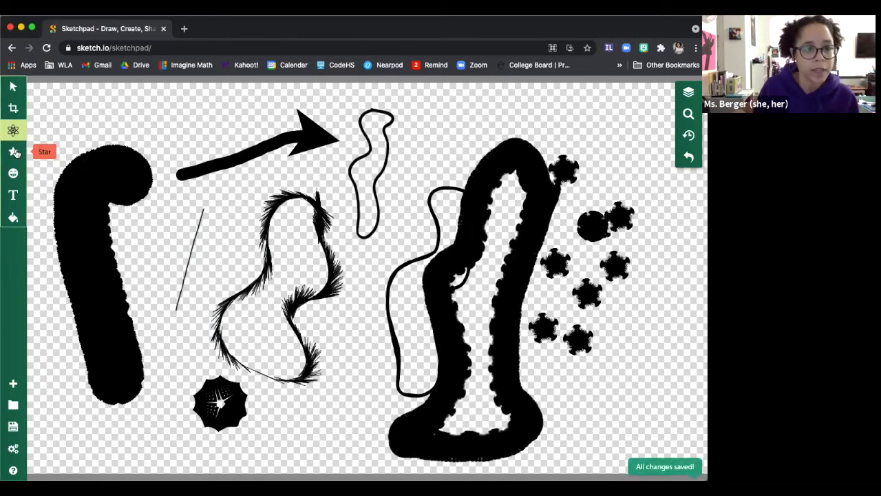
# Draw a small looping stroke above the arrow's tail with the Calligraphy brush
pyautogui.click(13, 131)
pyautogui.click(103, 142)
pyautogui.moveTo(183, 99)
pyautogui.mouseDown()
pyautogui.moveTo(187, 143)
pyautogui.moveTo(163, 150)
pyautogui.moveTo(180, 131)
pyautogui.mouseUp()
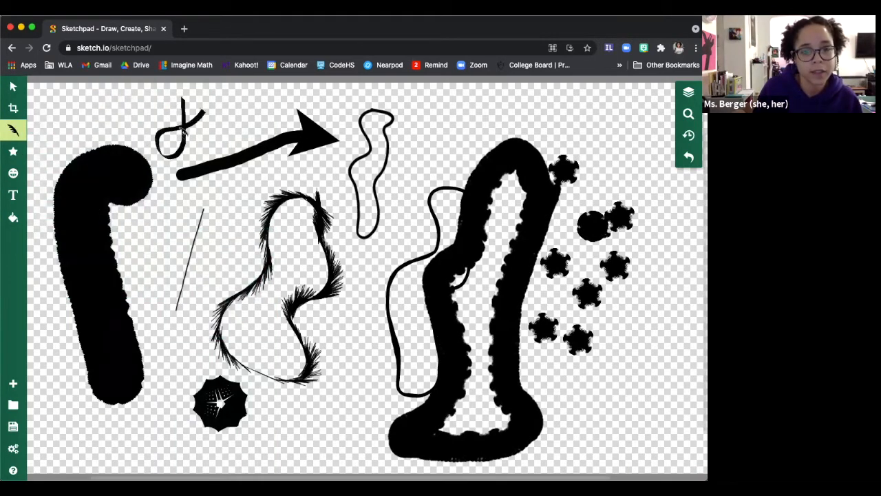
# Draw a small five-sided regular polygon between the furry shape and the Streamer outline
pyautogui.click(13, 150)
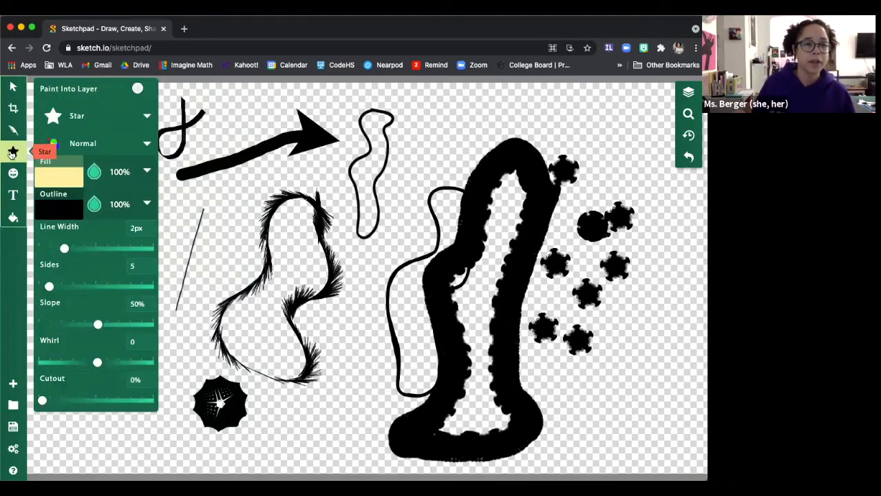
pyautogui.click(103, 130)
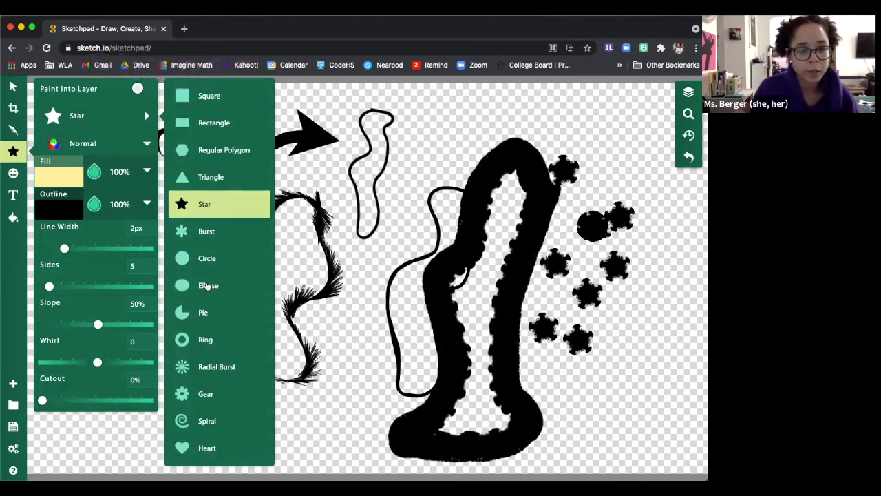
pyautogui.click(192, 150)
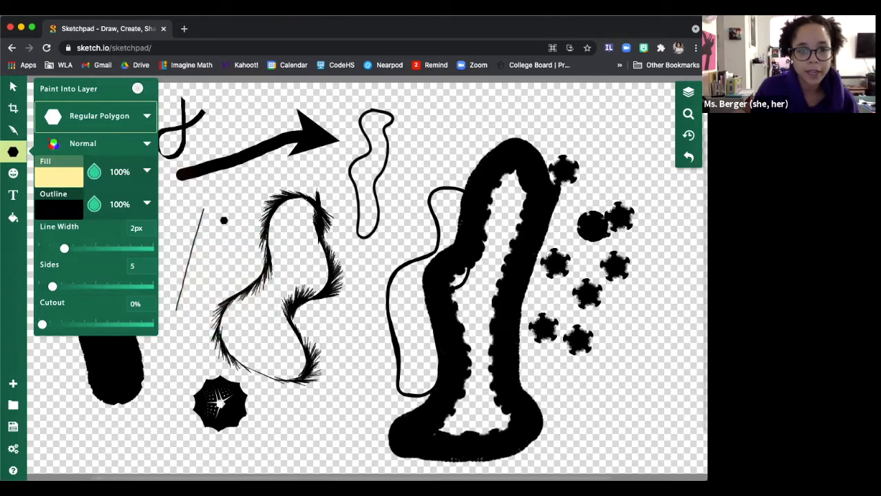
pyautogui.moveTo(411, 98); pyautogui.dragTo(346, 292)
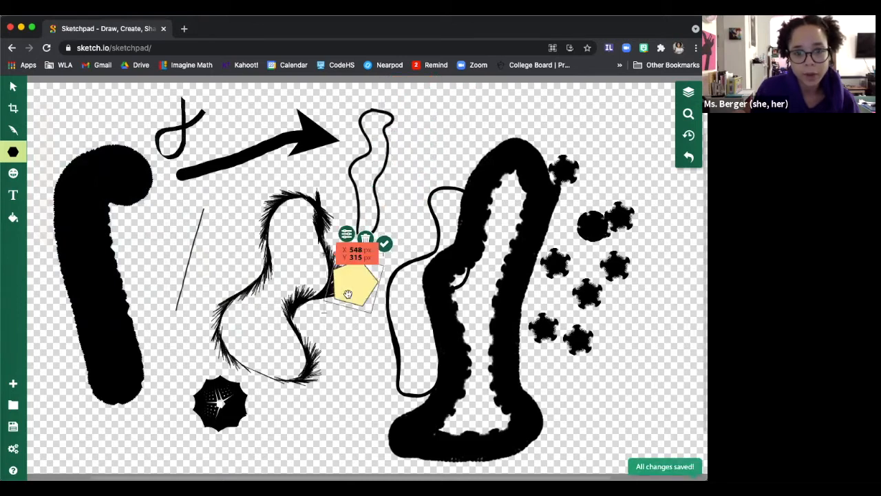
# Change the pentagon's fill to pink (#ff48a6) and its outline to blue
pyautogui.click(347, 234)
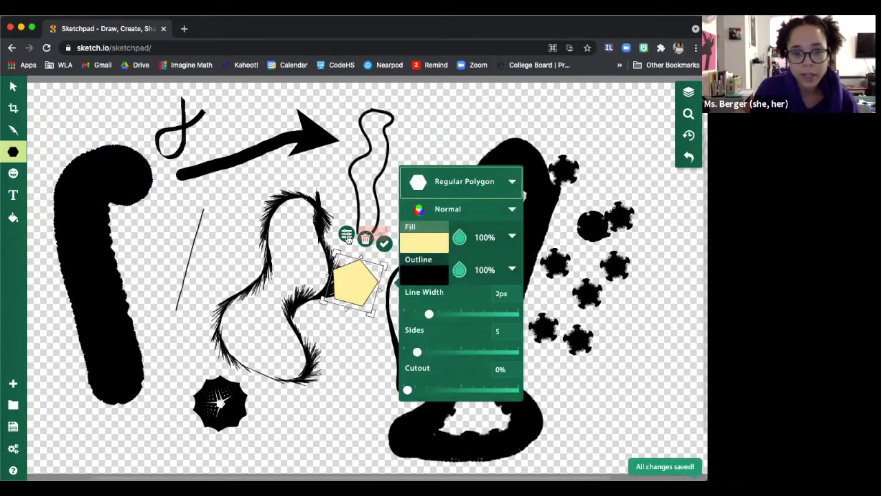
pyautogui.click(429, 240)
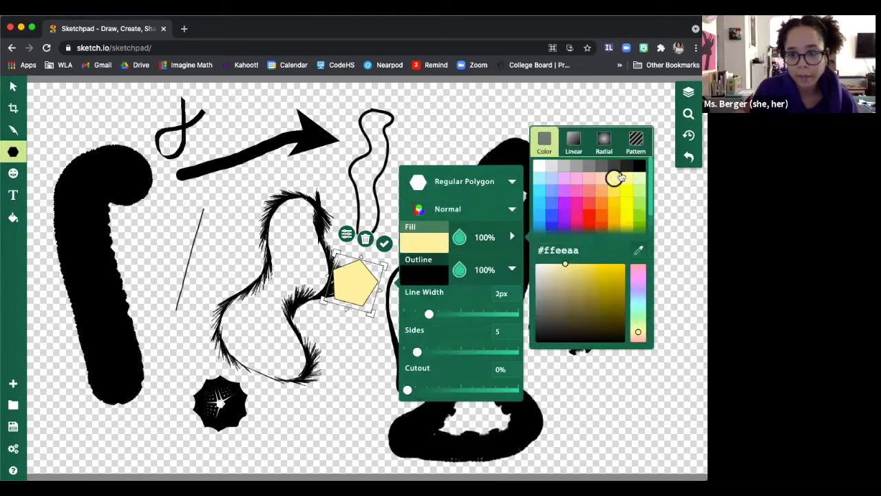
pyautogui.click(578, 212)
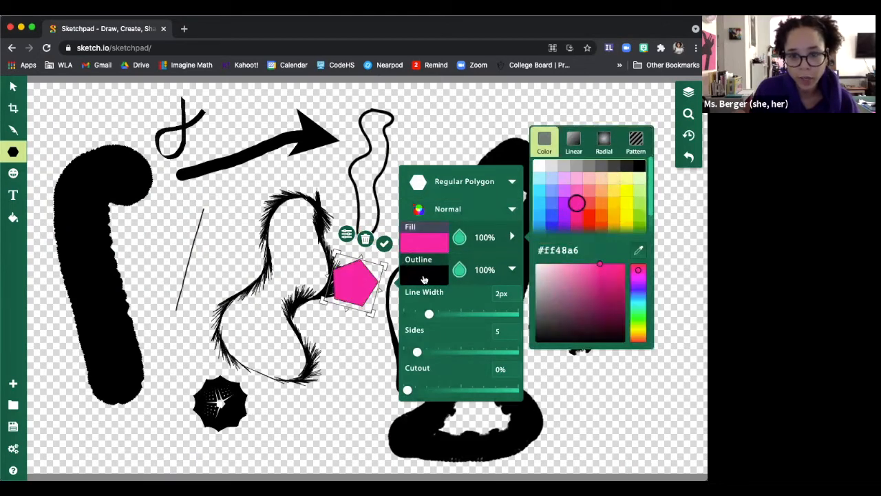
pyautogui.click(424, 279)
pyautogui.click(551, 236)
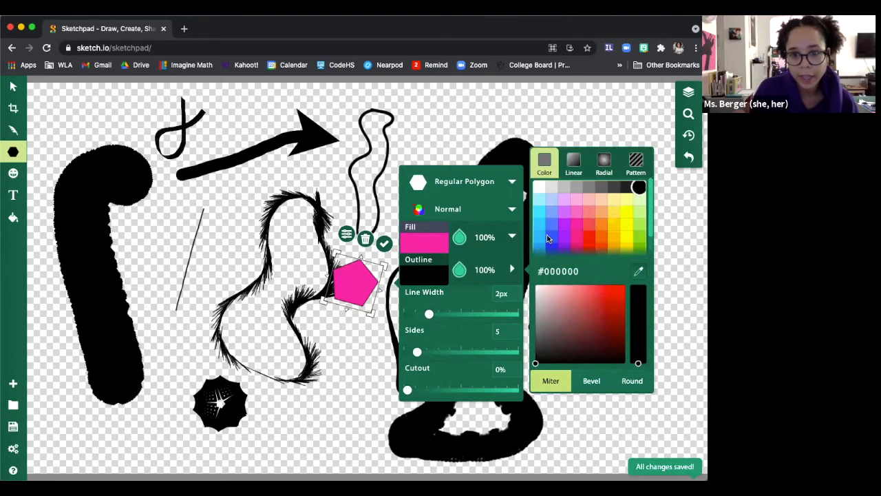
# Set the pentagon's line width to 17 px and its cutout to 49%, keeping five sides
pyautogui.moveTo(429, 314); pyautogui.dragTo(471, 322)
pyautogui.moveTo(419, 358)
pyautogui.mouseDown()
pyautogui.moveTo(477, 357)
pyautogui.moveTo(417, 359)
pyautogui.mouseUp()
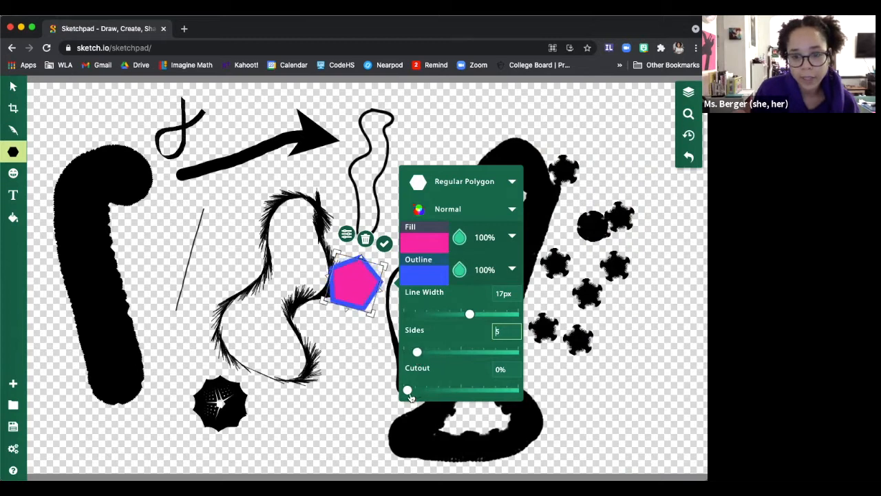
pyautogui.moveTo(408, 389); pyautogui.dragTo(461, 394)
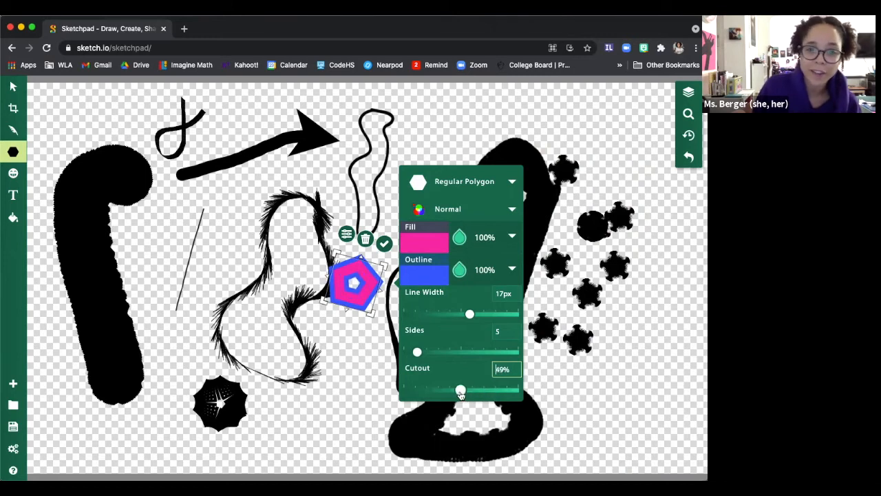
# Draw a large ten-sided Spiral shape over the upper end of the thin straight line
pyautogui.click(502, 182)
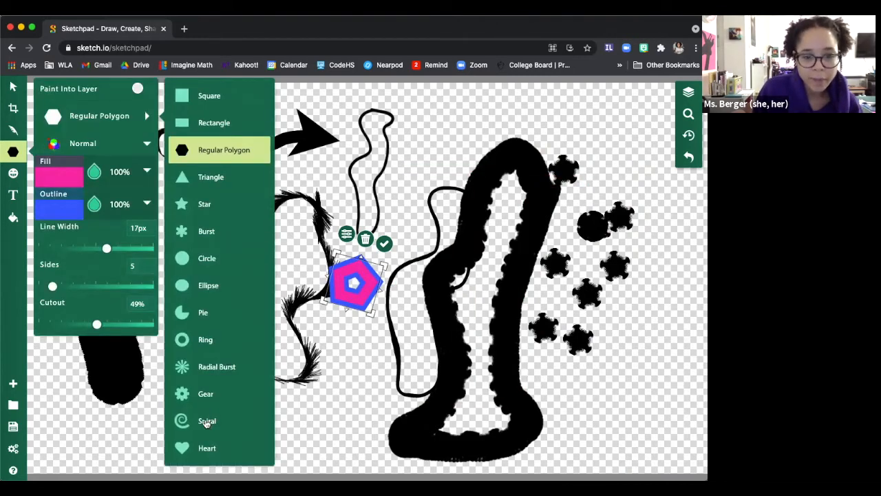
pyautogui.click(208, 423)
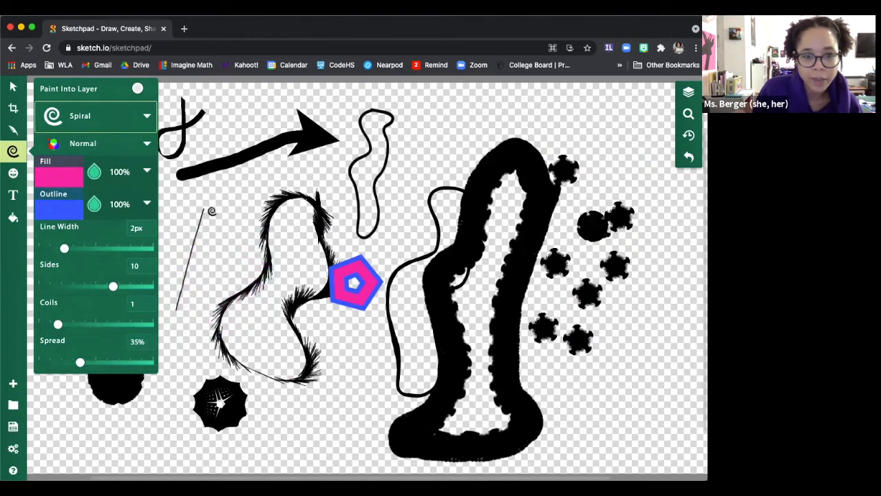
pyautogui.moveTo(204, 209); pyautogui.dragTo(227, 134)
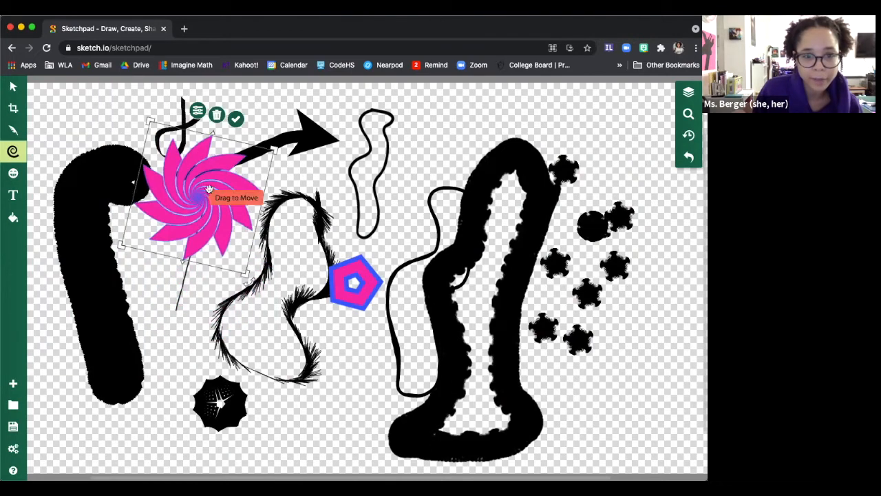
# Adjust the spiral to 0.45 coils, 46% spread, 12 sides and an 8.2 px line width
pyautogui.click(199, 110)
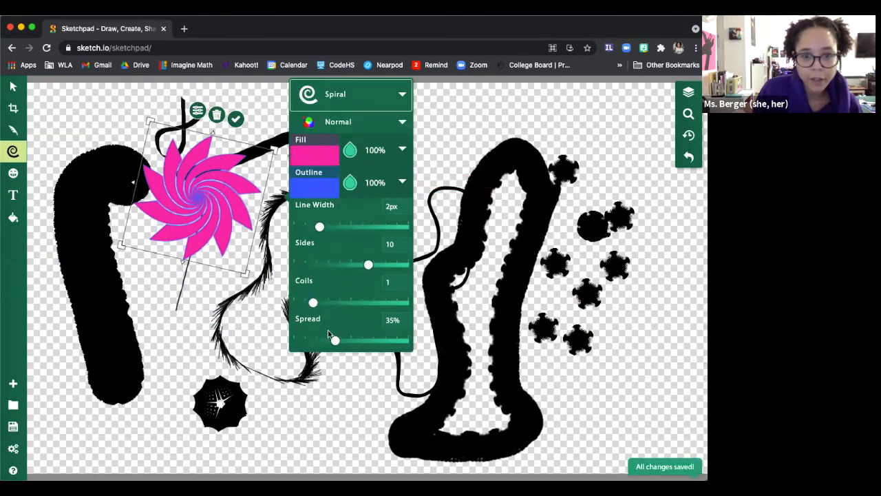
pyautogui.moveTo(314, 307)
pyautogui.mouseDown()
pyautogui.moveTo(362, 306)
pyautogui.moveTo(301, 308)
pyautogui.mouseUp()
pyautogui.moveTo(337, 344)
pyautogui.mouseDown()
pyautogui.moveTo(367, 341)
pyautogui.moveTo(321, 343)
pyautogui.mouseUp()
pyautogui.moveTo(323, 342); pyautogui.dragTo(345, 341)
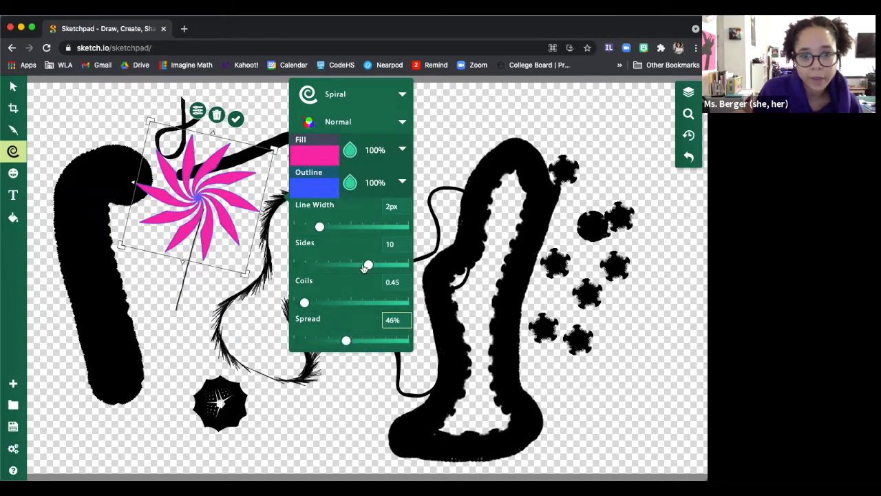
pyautogui.moveTo(368, 265)
pyautogui.mouseDown()
pyautogui.moveTo(399, 265)
pyautogui.moveTo(318, 276)
pyautogui.moveTo(377, 271)
pyautogui.mouseUp()
pyautogui.moveTo(324, 230)
pyautogui.mouseDown()
pyautogui.moveTo(388, 234)
pyautogui.moveTo(341, 231)
pyautogui.mouseUp()
pyautogui.click(402, 95)
pyautogui.click(362, 102)
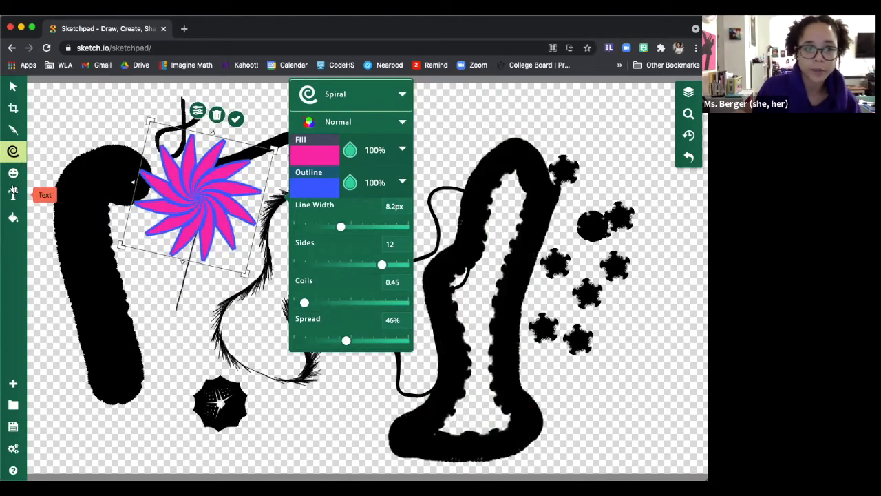
# Browse the clip art graphics and choose the Slice of Pizza
pyautogui.click(13, 178)
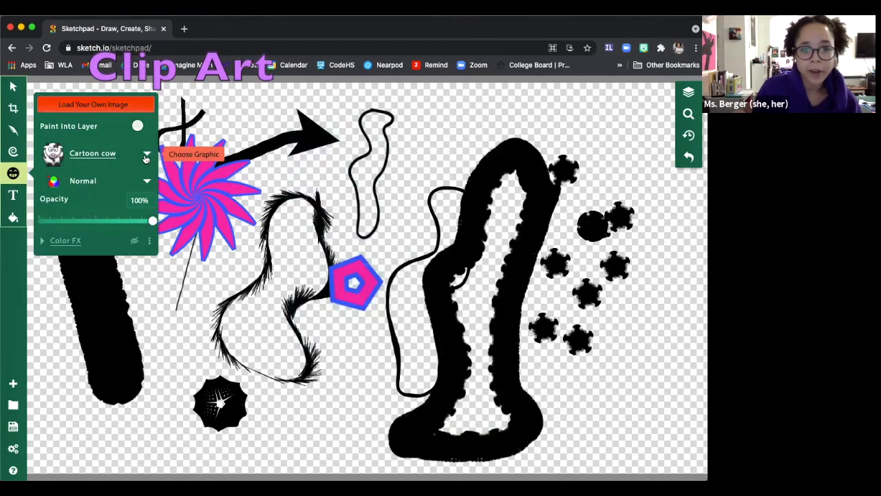
pyautogui.click(145, 155)
pyautogui.scroll(-5, 245, 309)
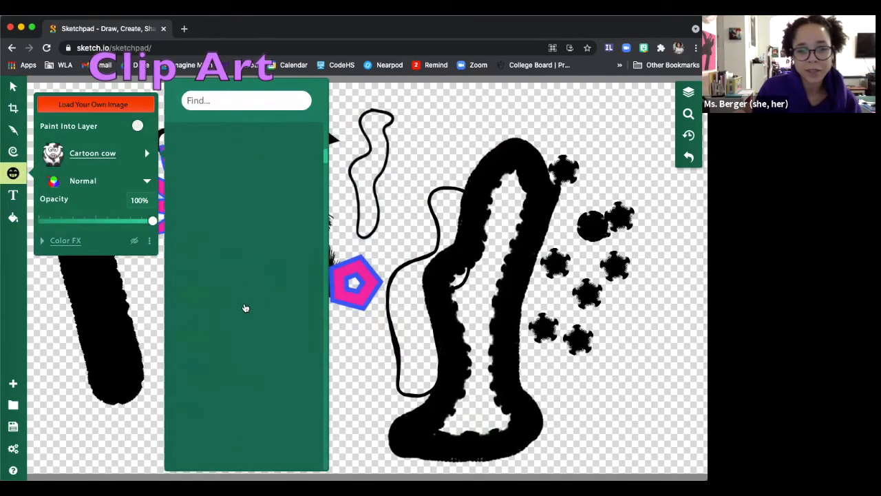
pyautogui.moveTo(287, 308)
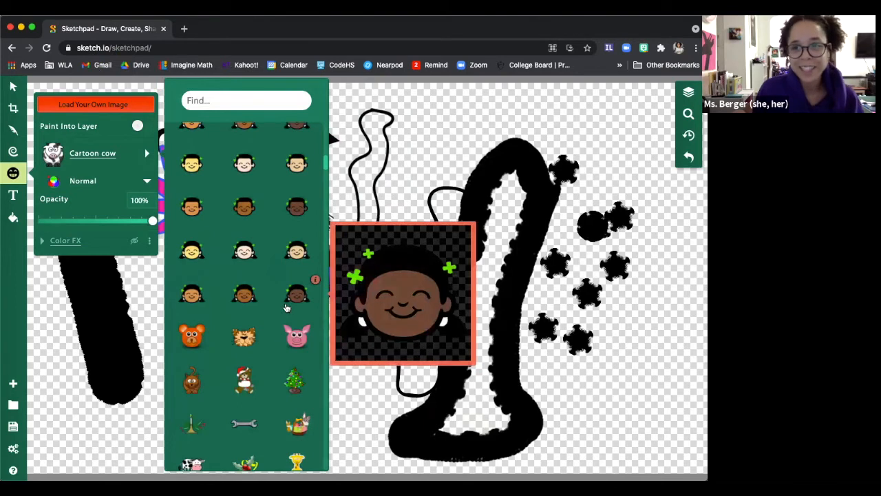
pyautogui.scroll(-10, 288, 306)
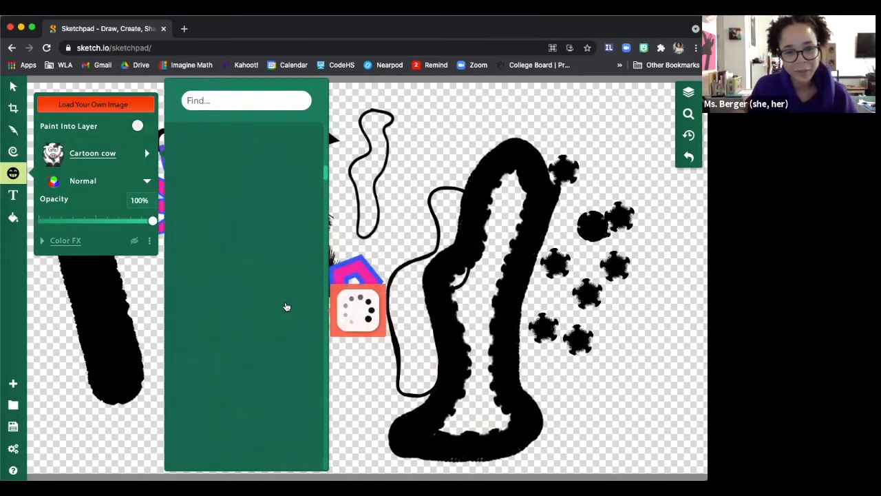
pyautogui.scroll(-5, 234, 318)
pyautogui.moveTo(235, 322)
pyautogui.scroll(-10, 235, 322)
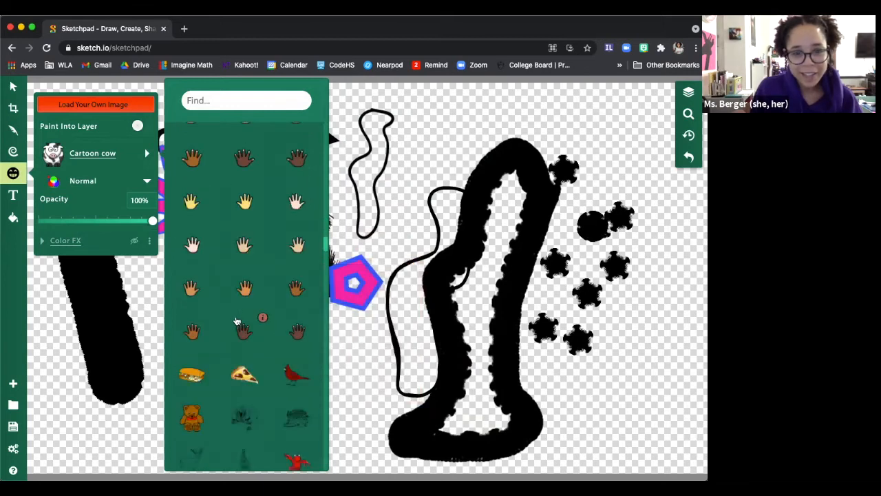
pyautogui.scroll(-5, 236, 322)
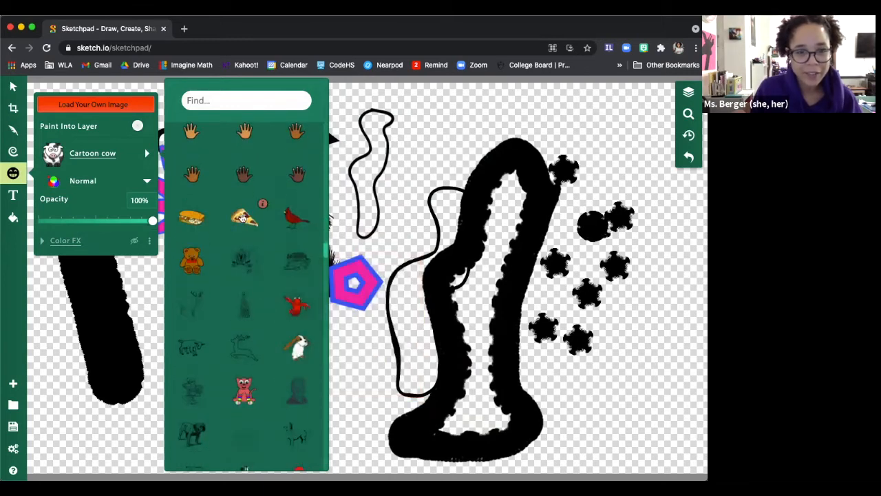
pyautogui.click(243, 217)
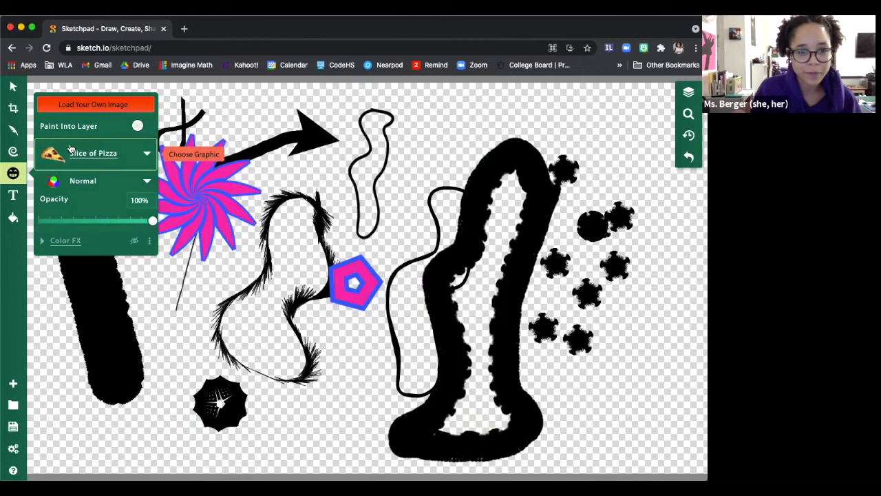
# Place the pizza slice inside the top of the large Spirograph loop, sized about 96 × 64 px
pyautogui.click(491, 206)
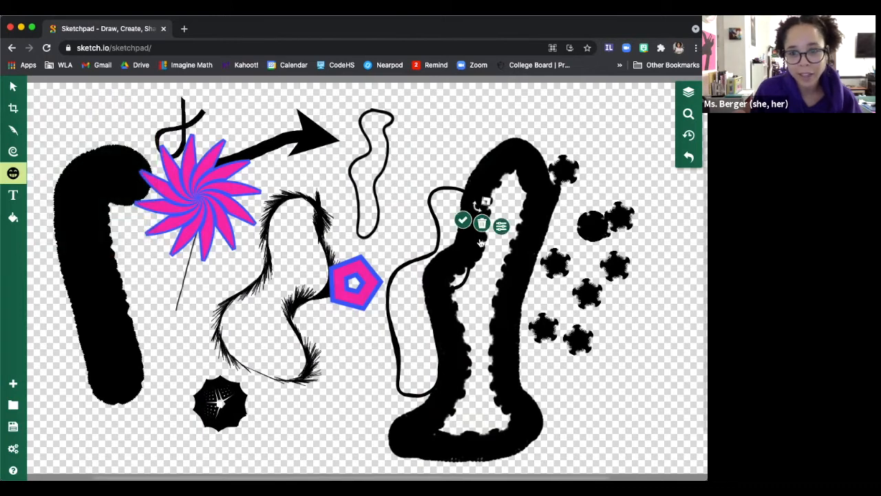
pyautogui.moveTo(491, 201); pyautogui.dragTo(684, 135)
pyautogui.moveTo(481, 203)
pyautogui.mouseDown()
pyautogui.moveTo(409, 251)
pyautogui.moveTo(480, 203)
pyautogui.mouseUp()
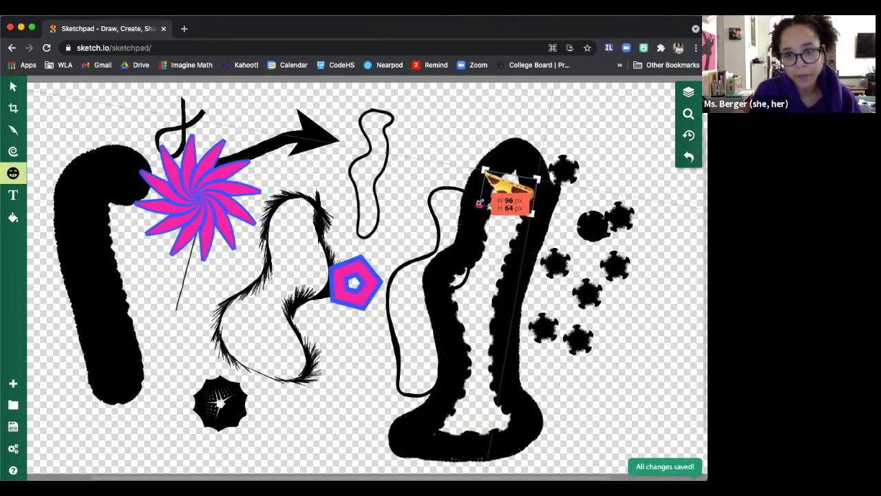
pyautogui.moveTo(503, 231); pyautogui.dragTo(545, 172)
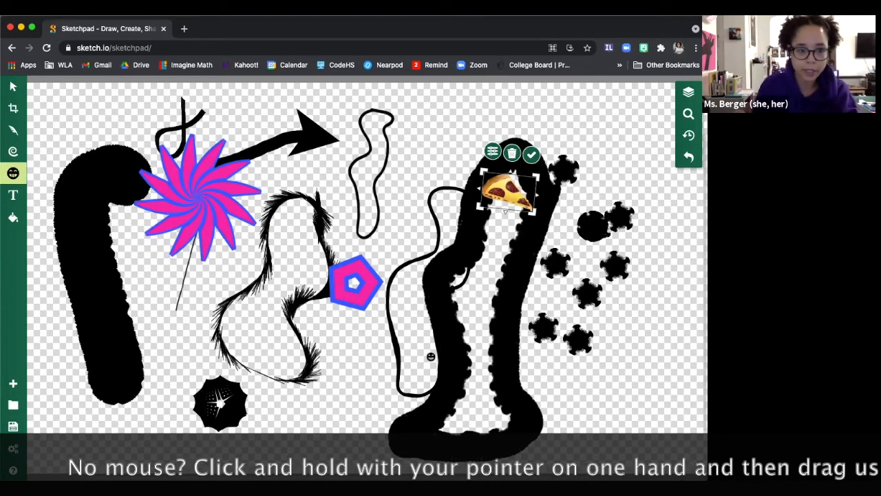
# Paint a long looping Tile Brush stroke, 20 px wide, across the top of the canvas
pyautogui.click(13, 151)
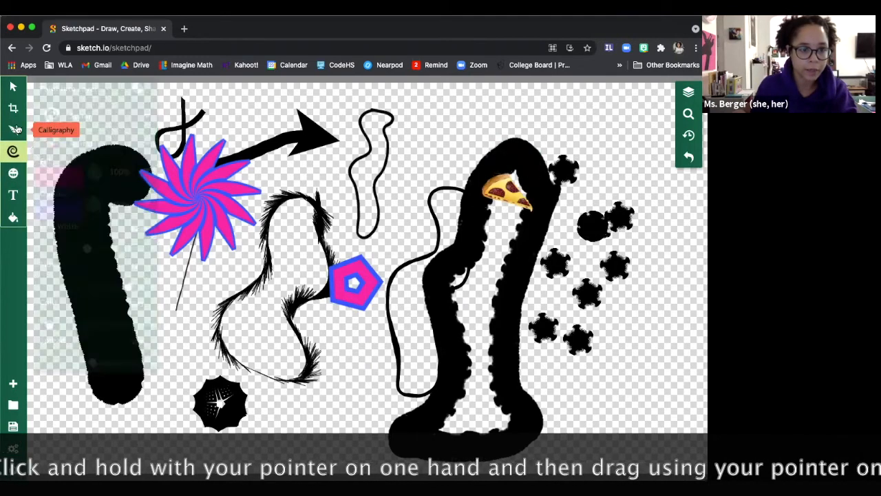
pyautogui.click(13, 130)
pyautogui.click(139, 118)
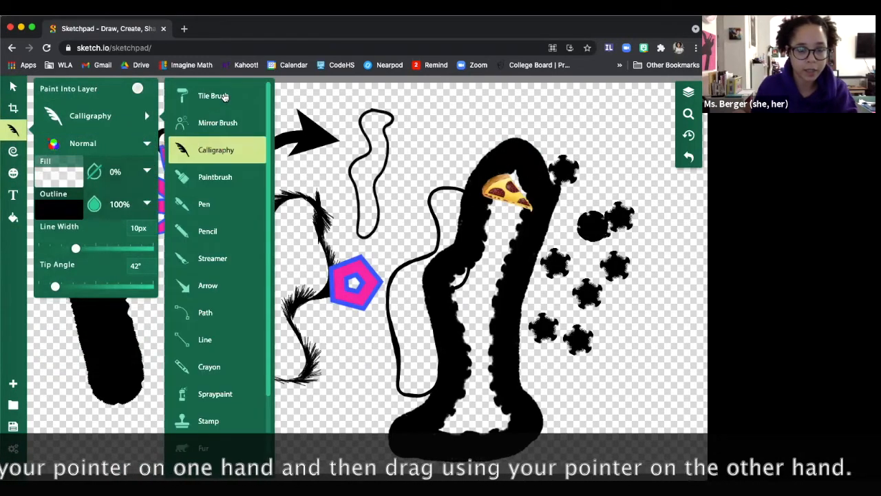
pyautogui.click(225, 102)
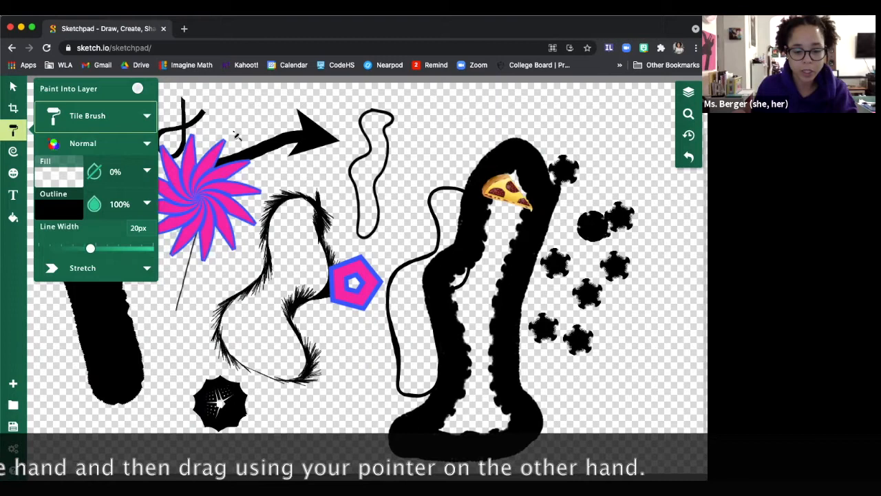
pyautogui.moveTo(236, 137)
pyautogui.mouseDown()
pyautogui.moveTo(249, 105)
pyautogui.moveTo(289, 112)
pyautogui.moveTo(339, 98)
pyautogui.moveTo(383, 126)
pyautogui.moveTo(402, 101)
pyautogui.moveTo(449, 108)
pyautogui.moveTo(453, 143)
pyautogui.moveTo(402, 143)
pyautogui.moveTo(408, 124)
pyautogui.moveTo(453, 137)
pyautogui.moveTo(477, 98)
pyautogui.mouseUp()
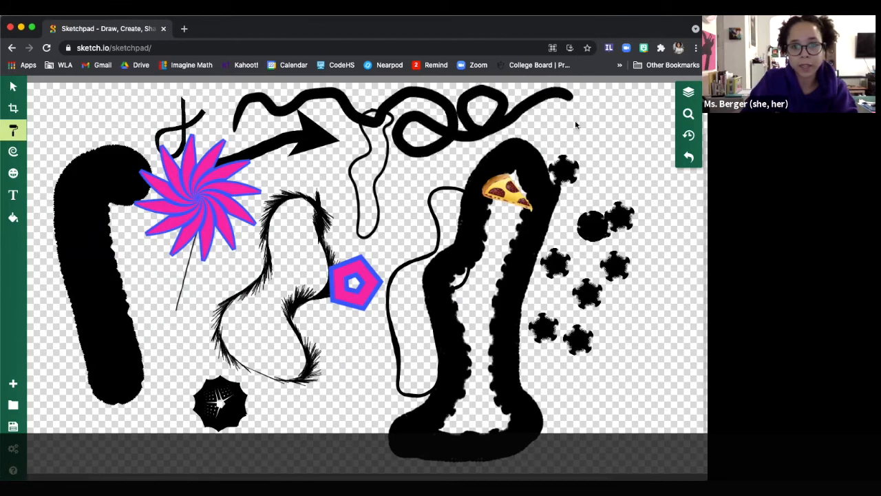
pyautogui.moveTo(649, 143); pyautogui.dragTo(630, 185)
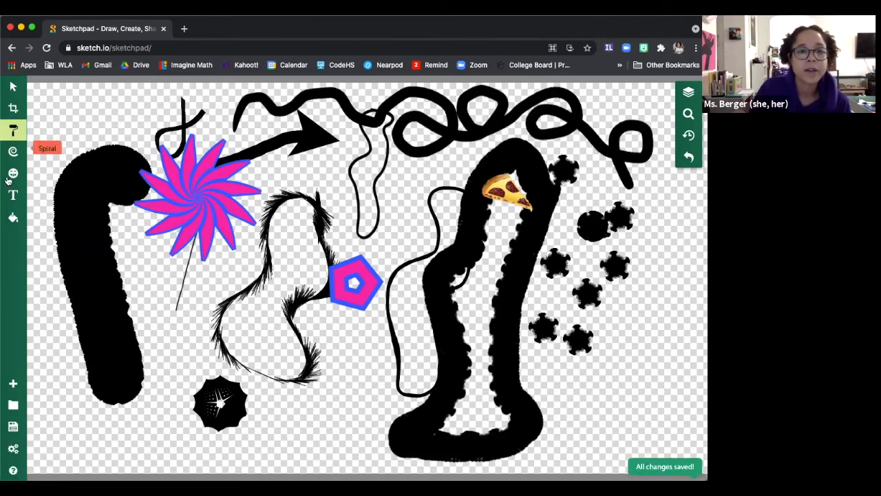
# Select the long looping Tile Brush stroke across the top of the canvas and open its settings
pyautogui.click(13, 88)
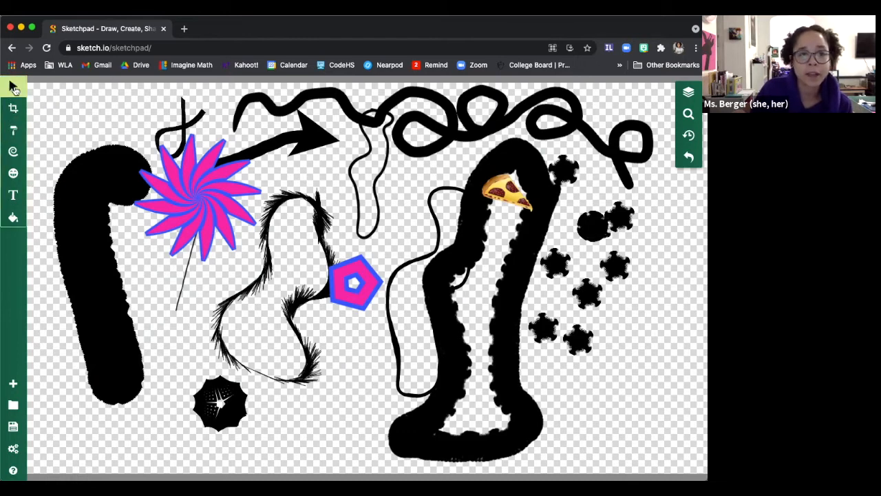
pyautogui.click(113, 161)
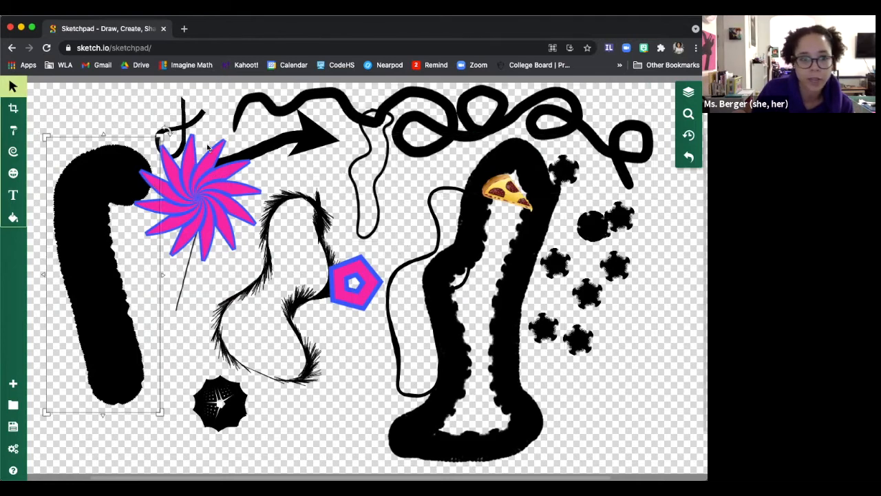
pyautogui.click(340, 96)
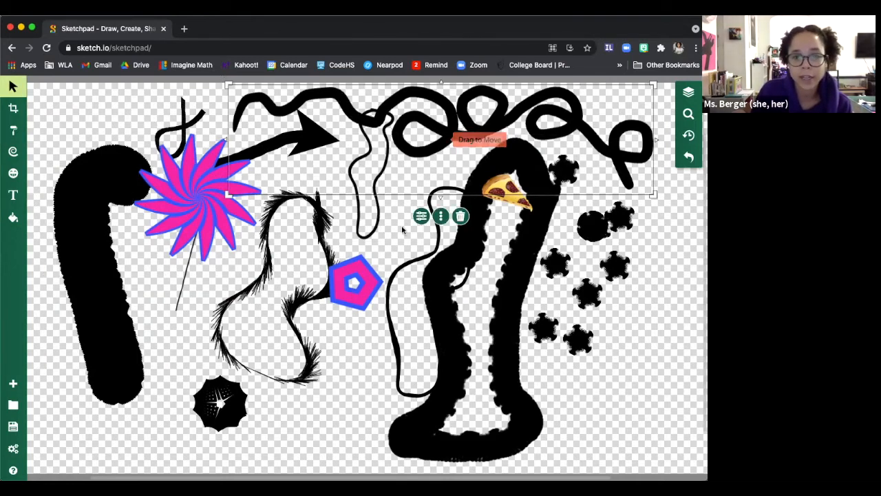
pyautogui.click(420, 217)
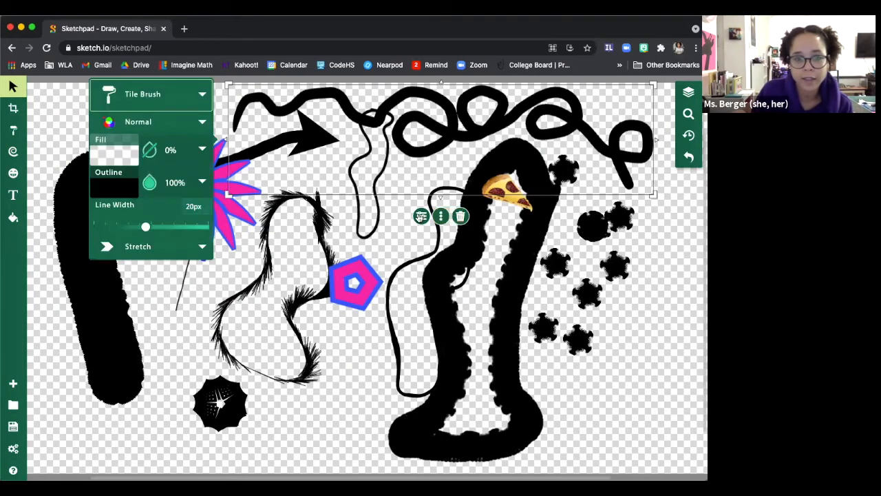
# Try blue and orange floral pattern fills and a linear gradient fill on the looping Tile Brush stroke
pyautogui.click(118, 162)
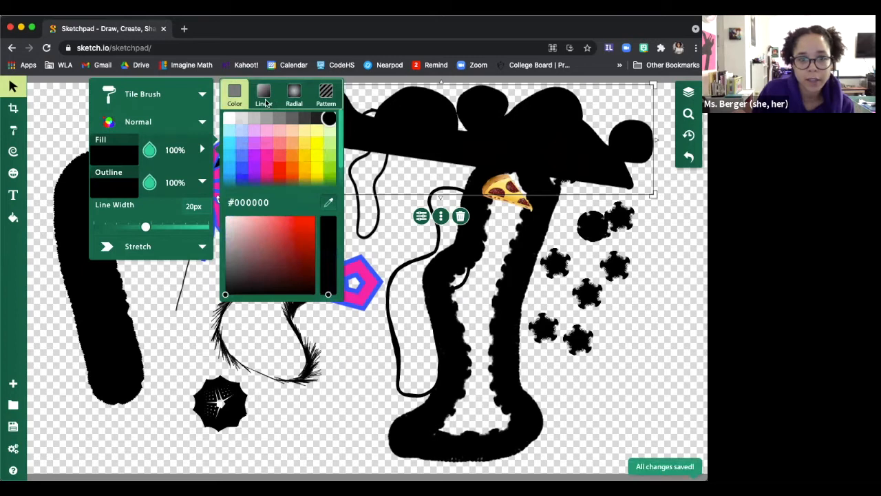
pyautogui.click(320, 92)
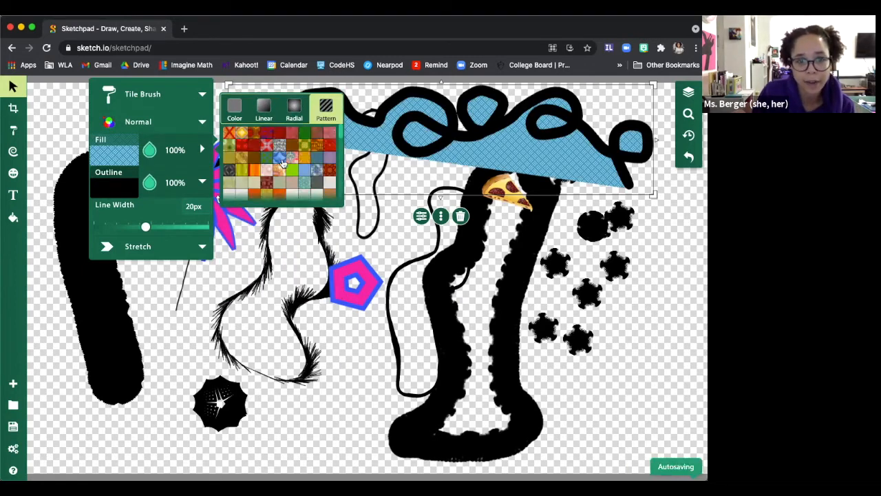
pyautogui.click(279, 158)
pyautogui.click(278, 183)
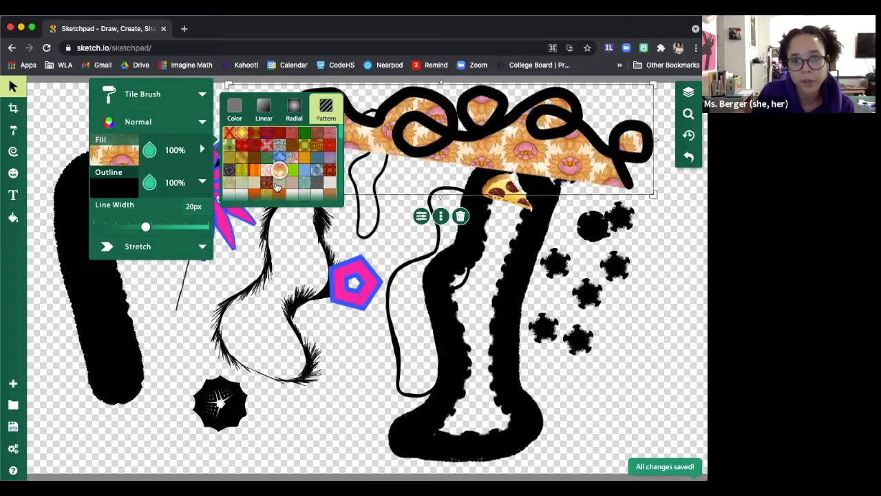
pyautogui.click(263, 107)
pyautogui.click(279, 156)
# Fill the looping Tile Brush stroke with solid white, #ffffff
pyautogui.click(235, 95)
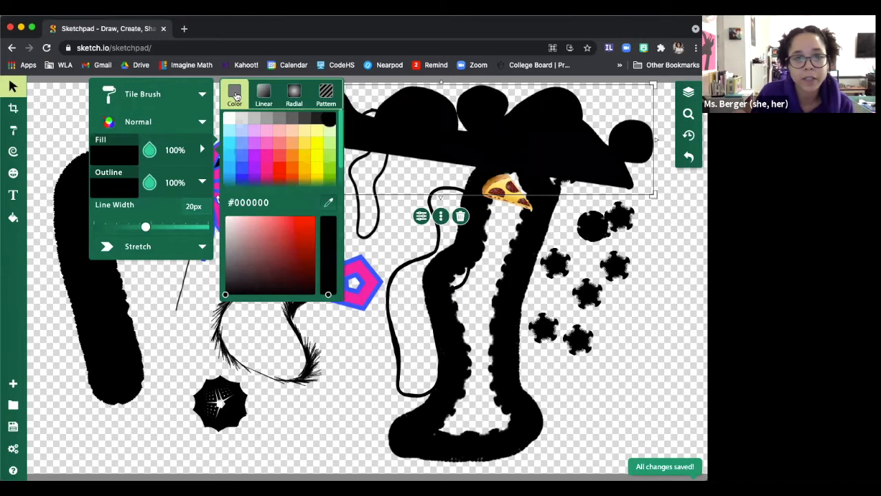
pyautogui.click(231, 119)
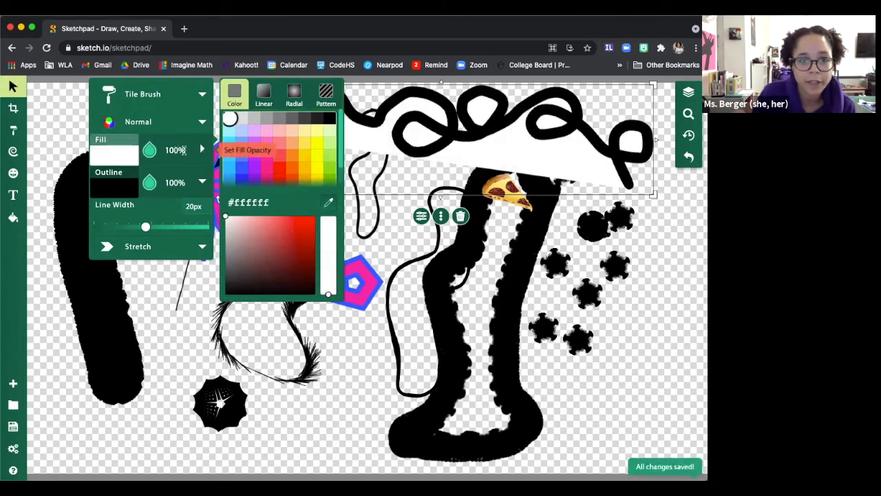
pyautogui.click(124, 148)
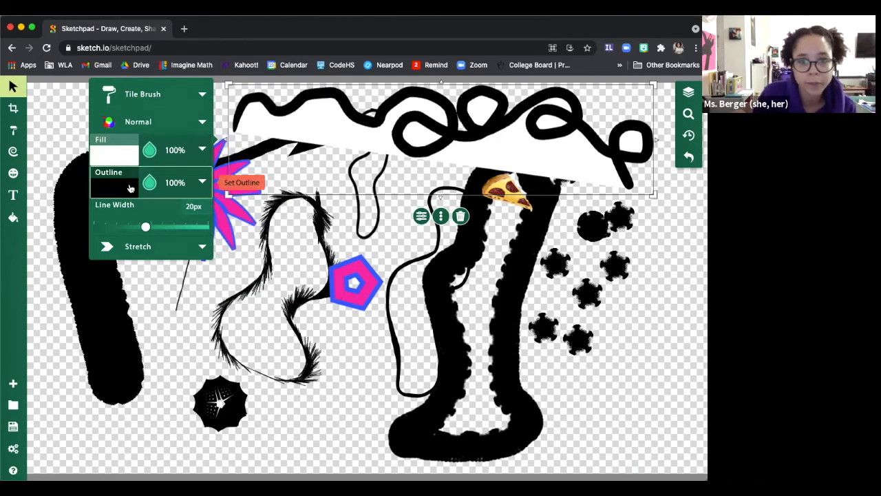
# Try solid outline colors such as orange #ff8a47 and red on the looping Tile Brush stroke
pyautogui.click(131, 188)
pyautogui.click(292, 156)
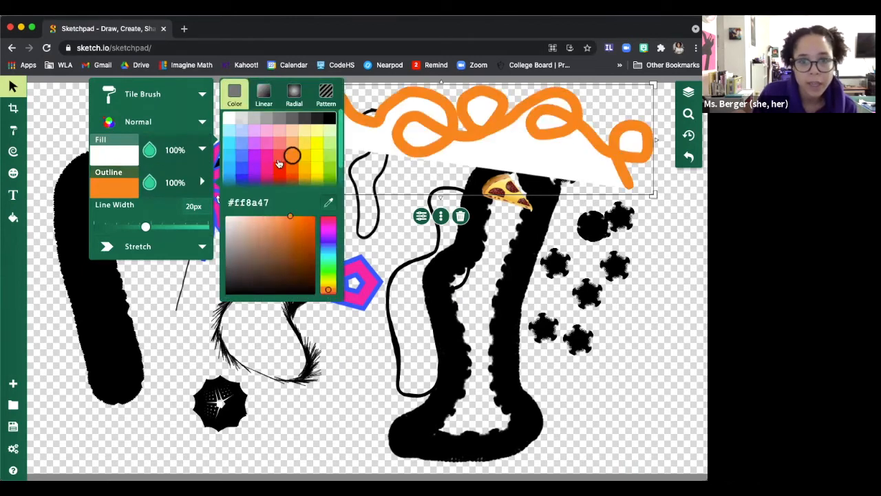
pyautogui.click(268, 176)
pyautogui.click(278, 177)
# Try several pattern outlines on the looping Tile Brush stroke and settle on the bright orange pattern
pyautogui.click(325, 93)
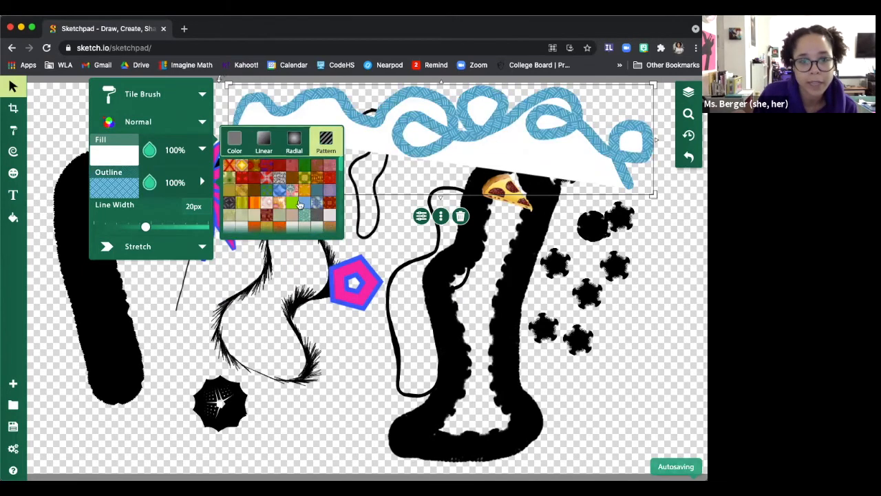
pyautogui.click(278, 205)
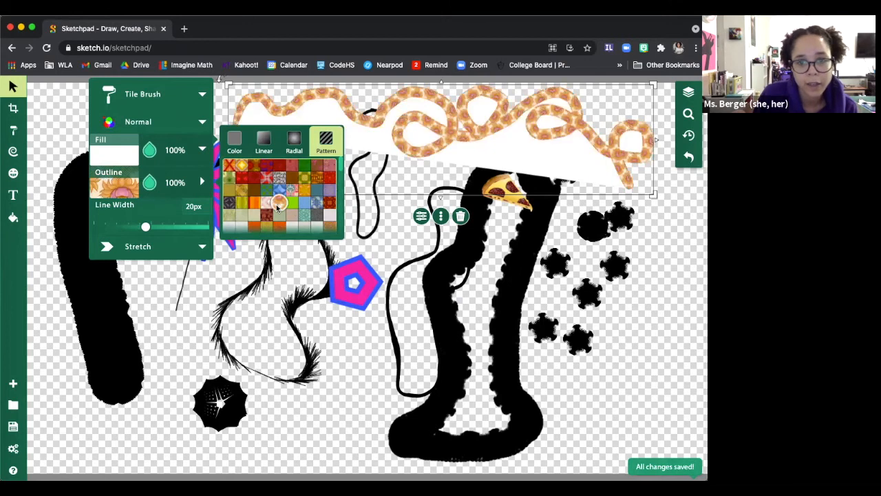
pyautogui.click(305, 205)
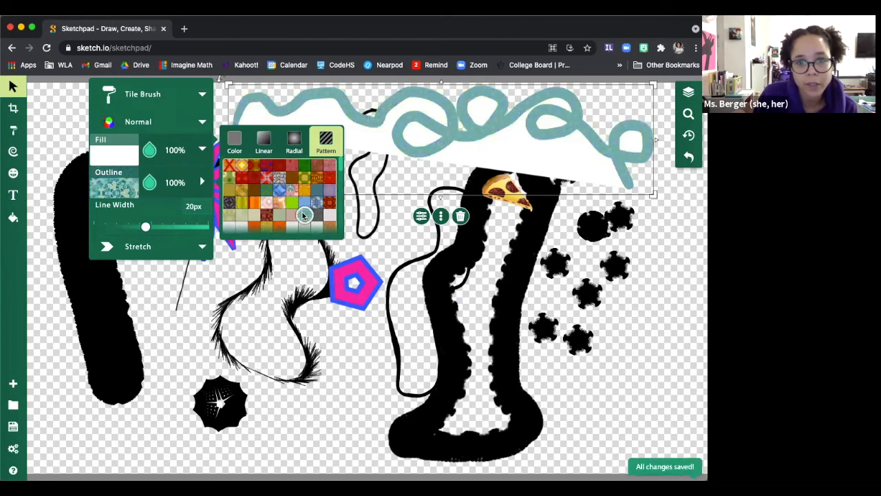
pyautogui.click(280, 225)
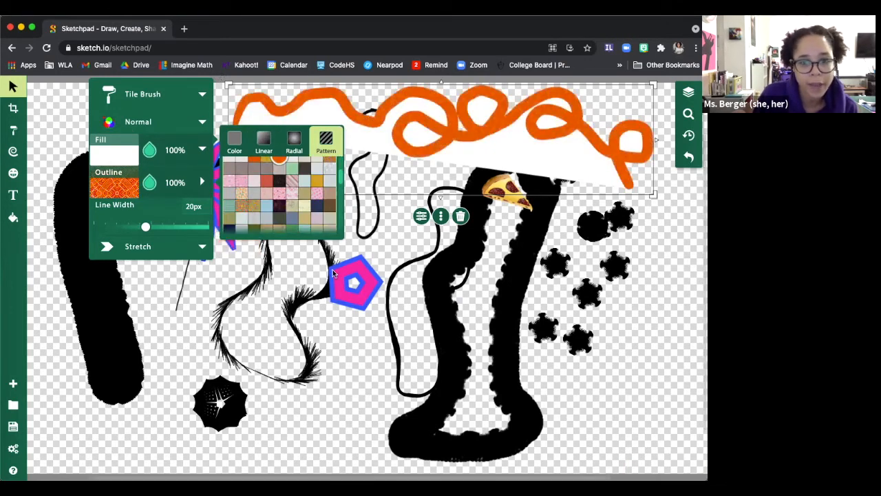
# Try floral and pale green pattern fills on the thick hook-shaped Spirograph stroke, and undo them
pyautogui.click(114, 368)
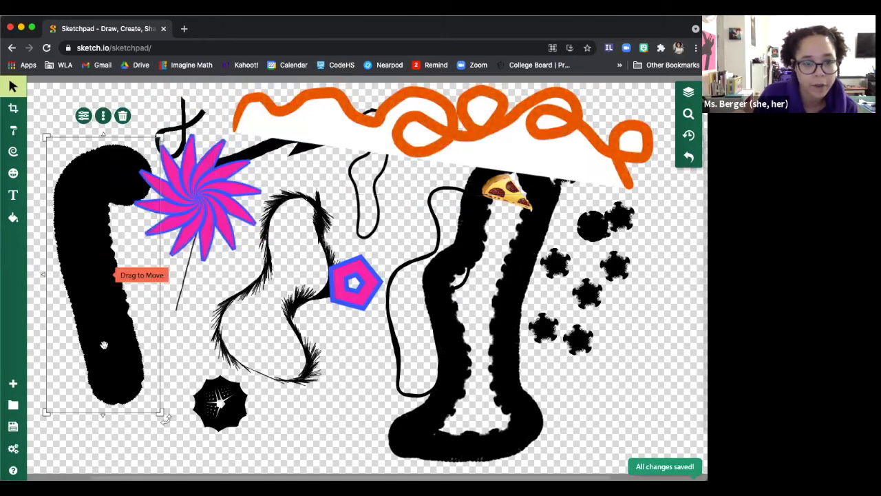
pyautogui.click(83, 115)
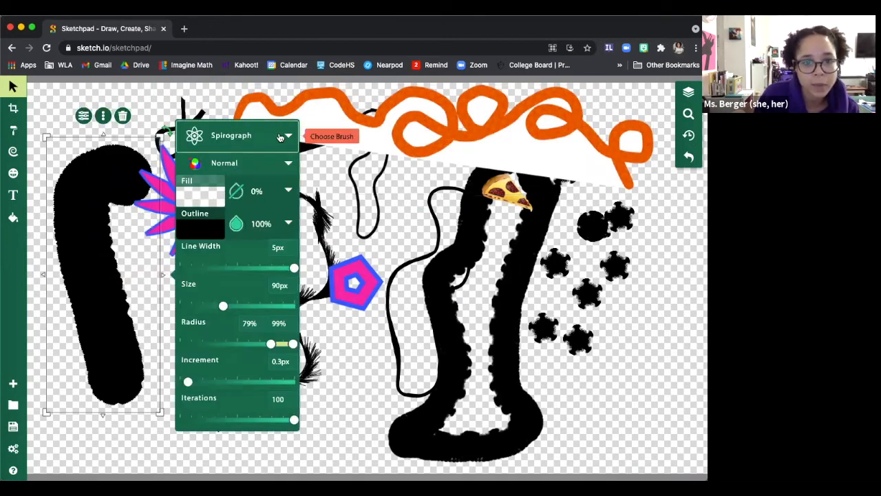
pyautogui.click(193, 199)
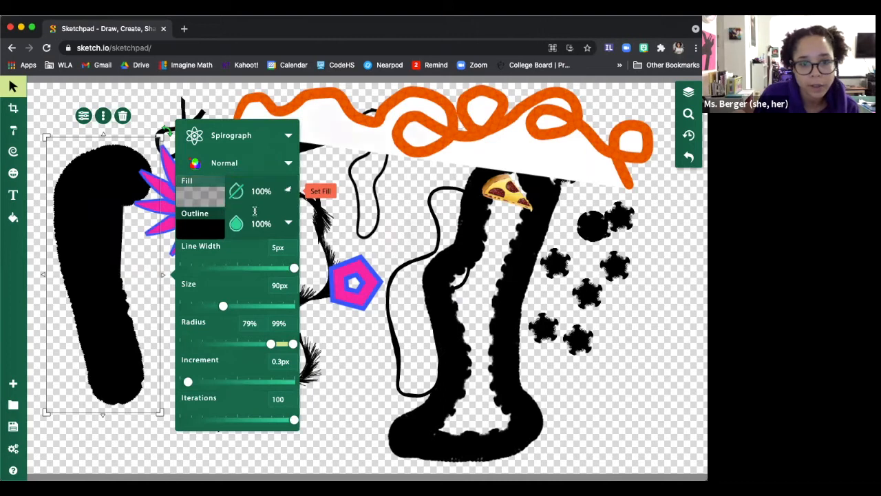
pyautogui.click(411, 94)
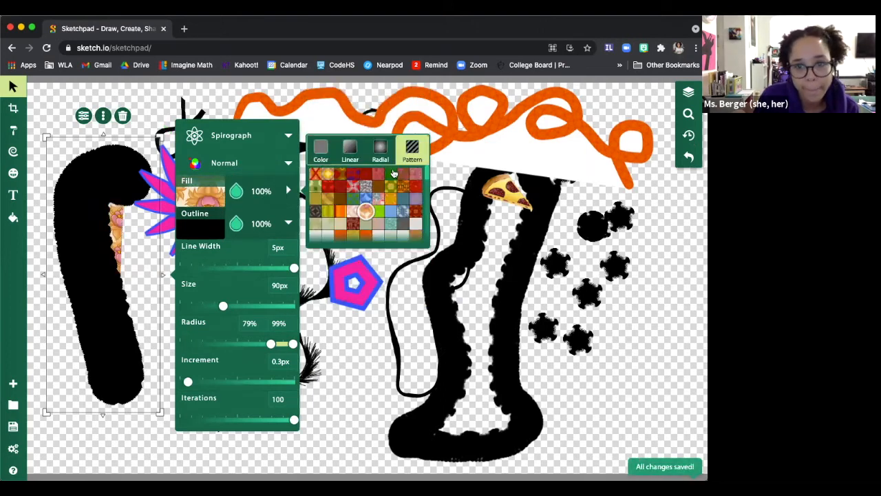
pyautogui.scroll(4, 376, 210)
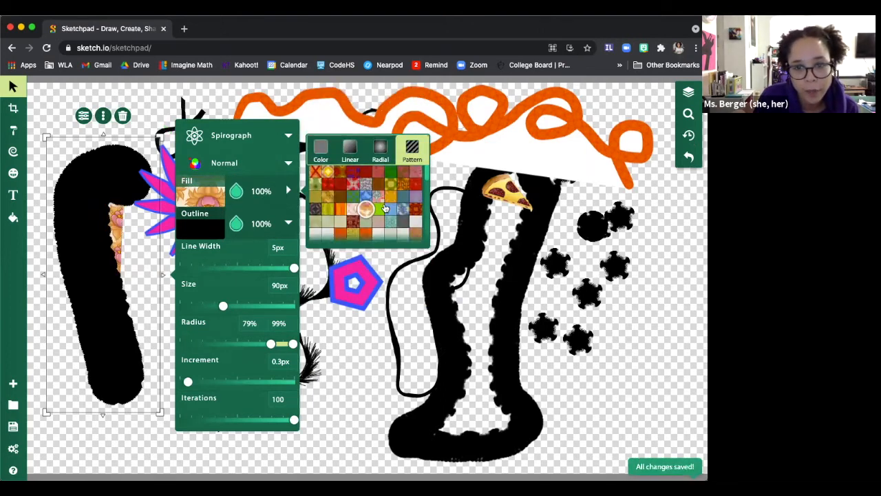
pyautogui.click(379, 234)
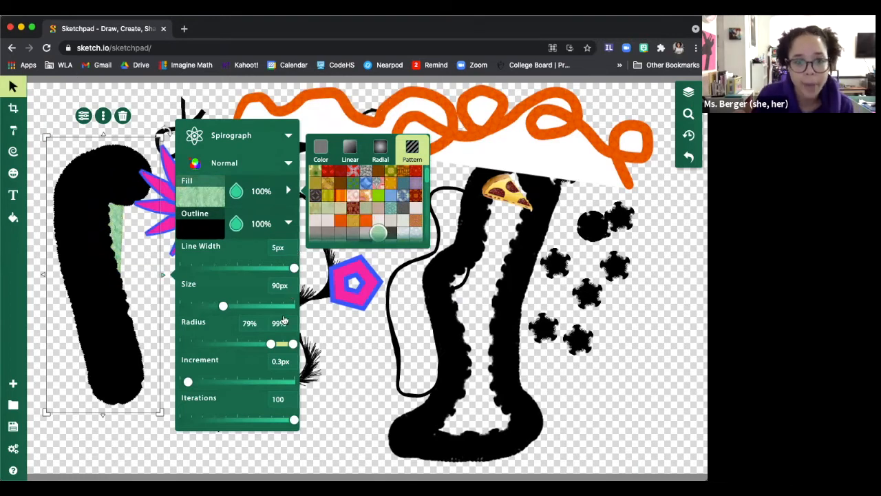
pyautogui.click(689, 157)
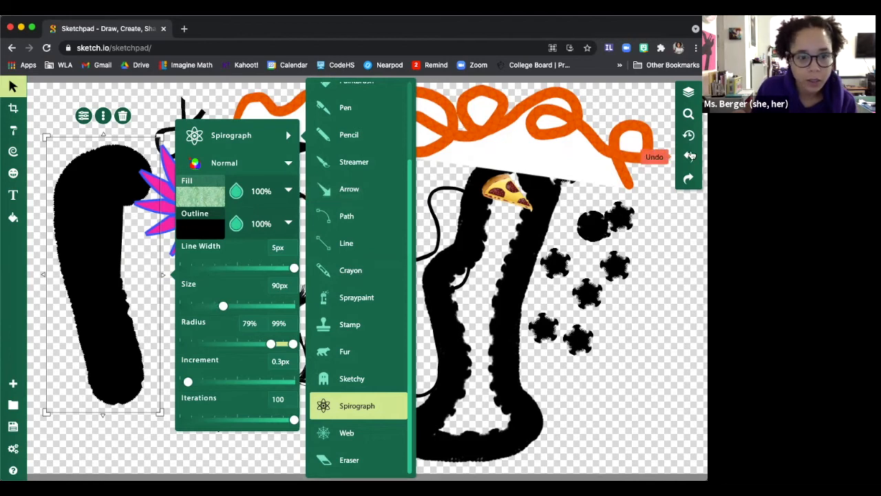
pyautogui.click(691, 157)
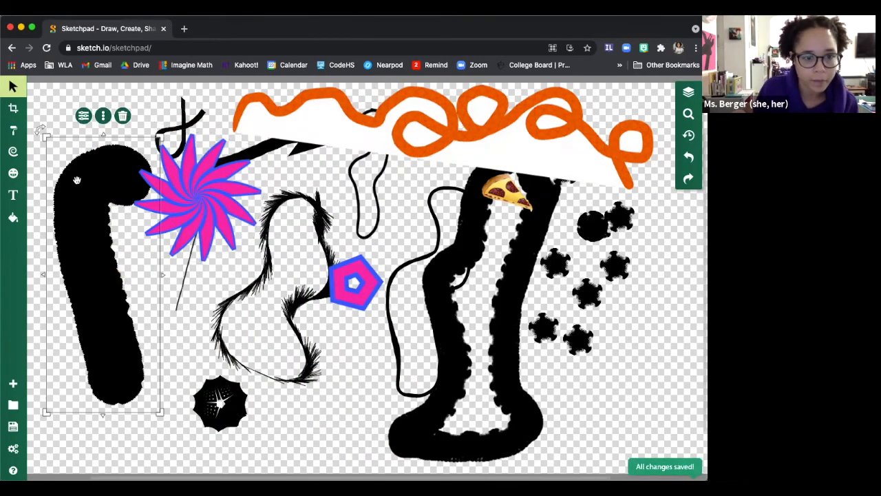
# Give the thick hook-shaped Spirograph stroke a mottled teal-green pattern outline
pyautogui.click(84, 115)
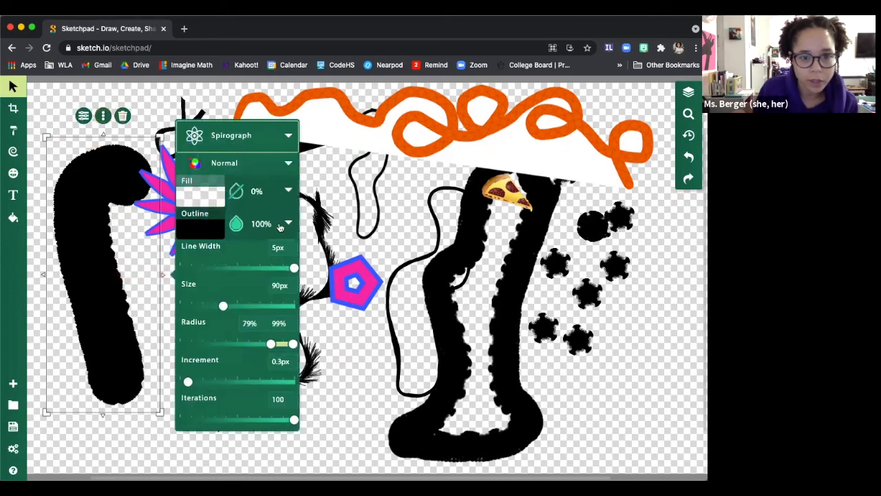
pyautogui.click(200, 227)
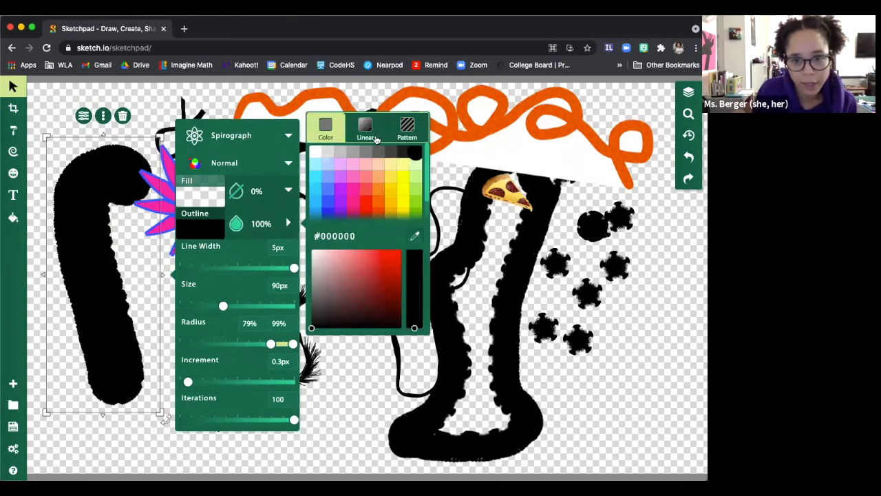
pyautogui.click(406, 127)
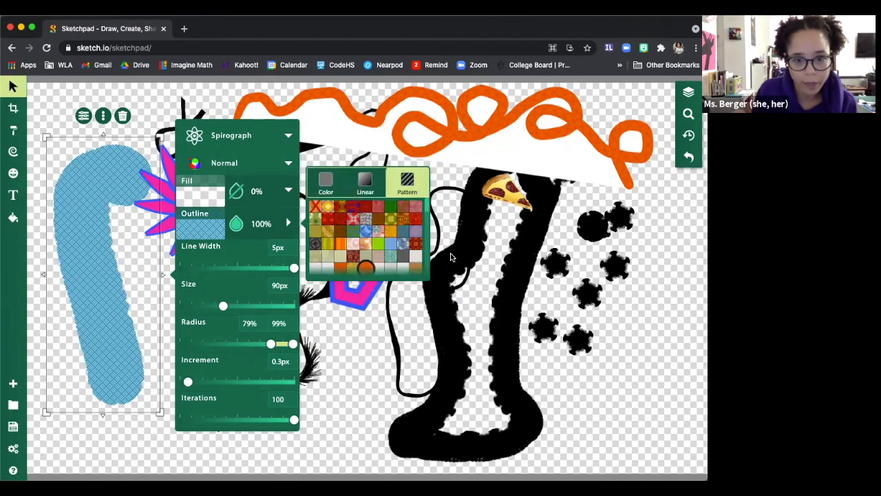
pyautogui.click(316, 246)
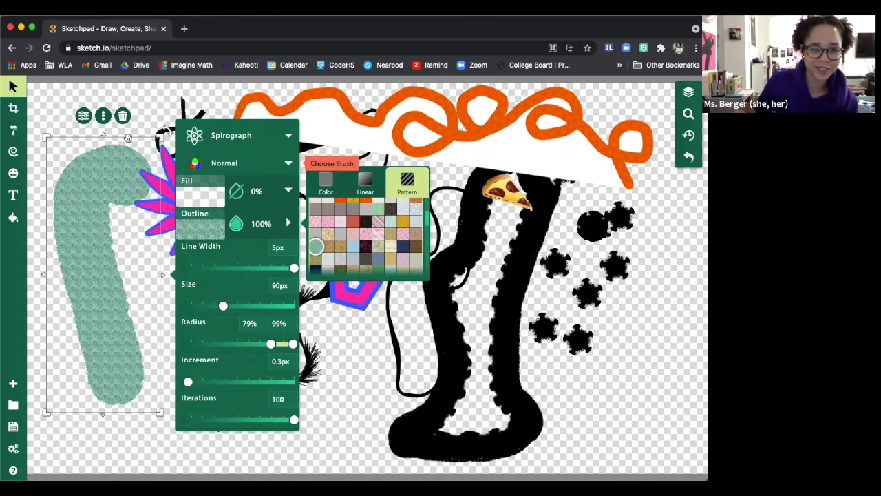
# Use Vector Fill with a red-to-blue radial gradient to fill the inside of the large Spirograph loop below the pizza slice
pyautogui.click(30, 210)
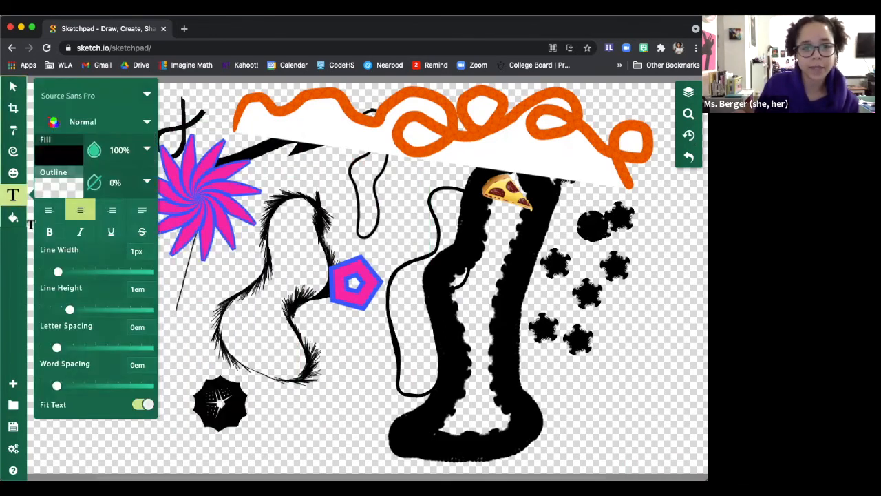
pyautogui.click(12, 222)
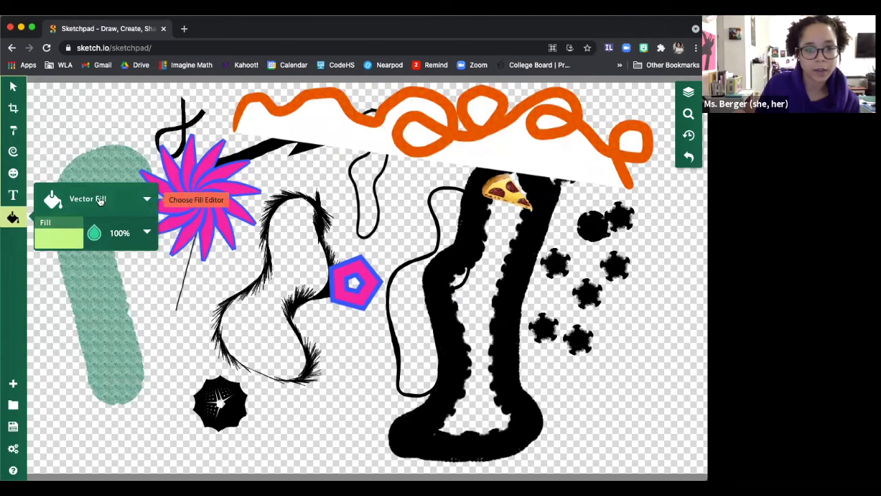
pyautogui.click(60, 244)
pyautogui.click(238, 136)
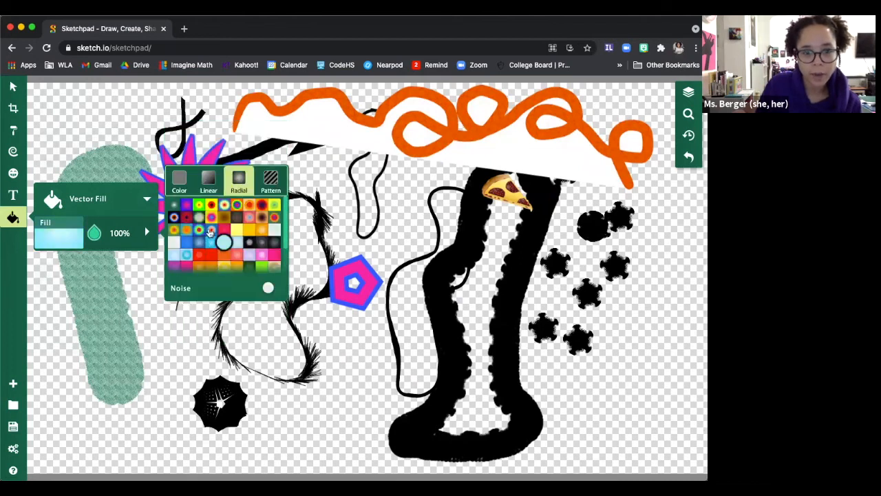
pyautogui.click(210, 231)
pyautogui.click(439, 283)
pyautogui.click(438, 294)
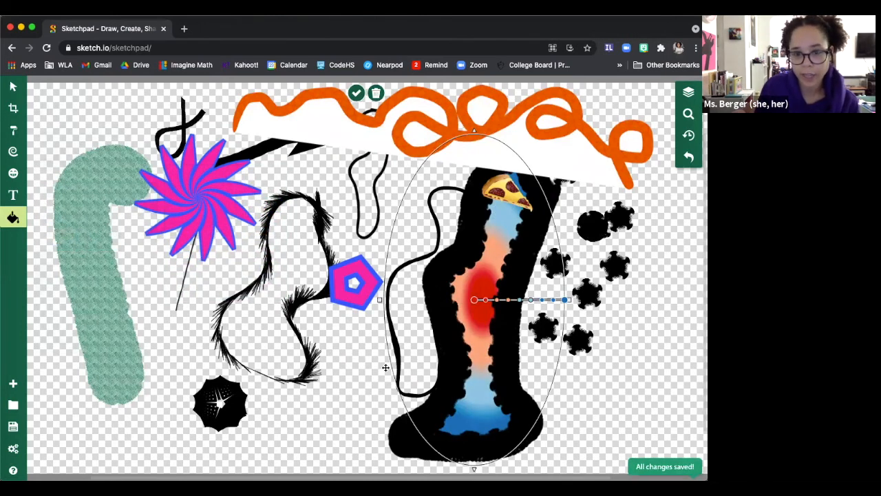
# Try the radial gradient fill inside the feathery loop near the canvas center, and undo it
pyautogui.click(288, 260)
pyautogui.press('super+z')
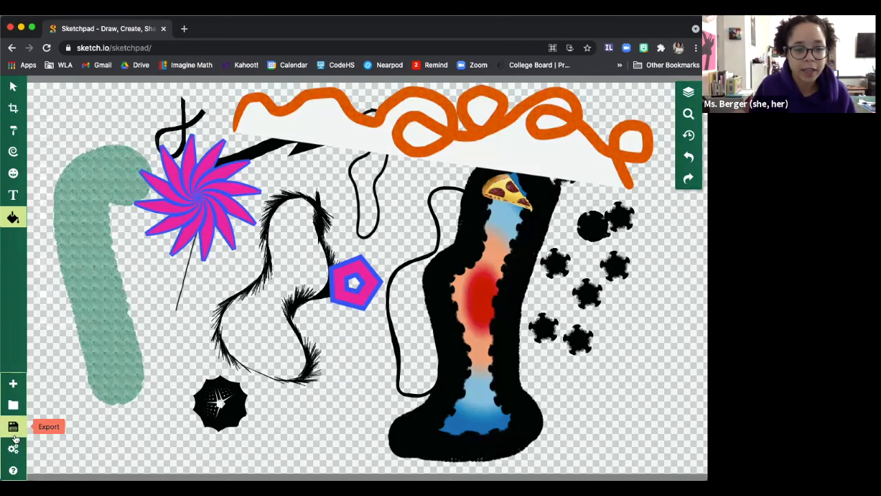
# Export the finished drawing as a PNG file
pyautogui.click(14, 428)
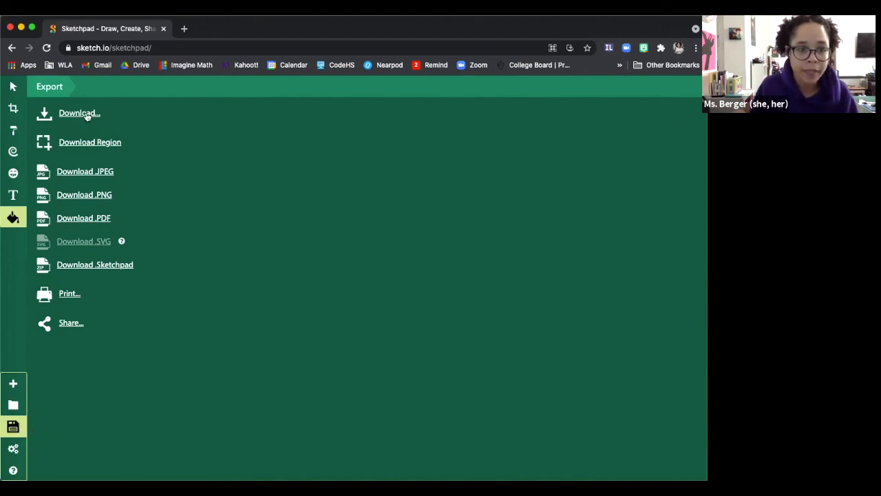
pyautogui.click(92, 200)
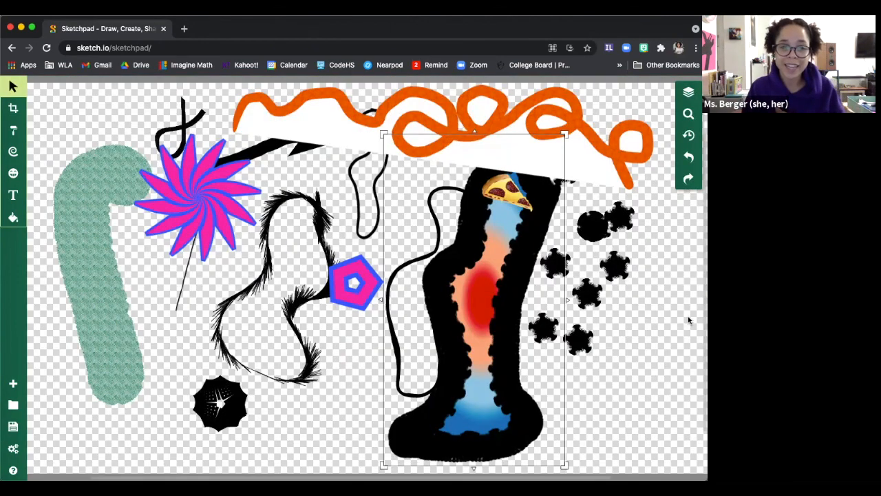